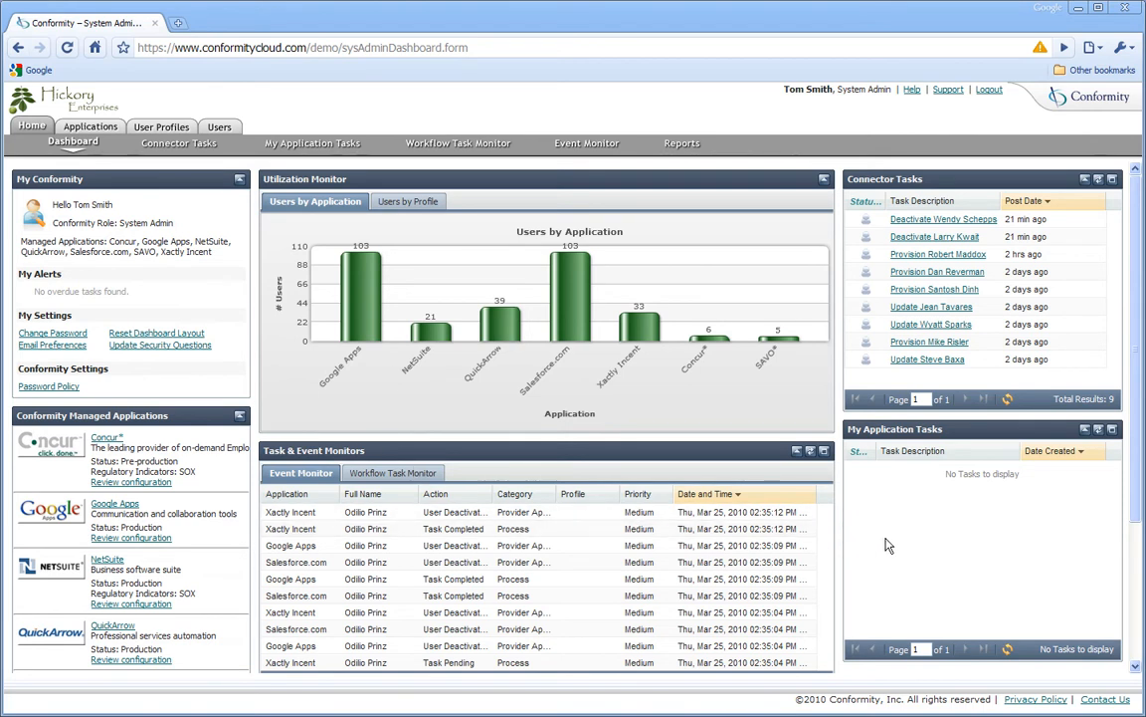
Start the most recently posted user deactivation connector task and continue to that user's identity details.
drag(1137, 471, 1138, 619)
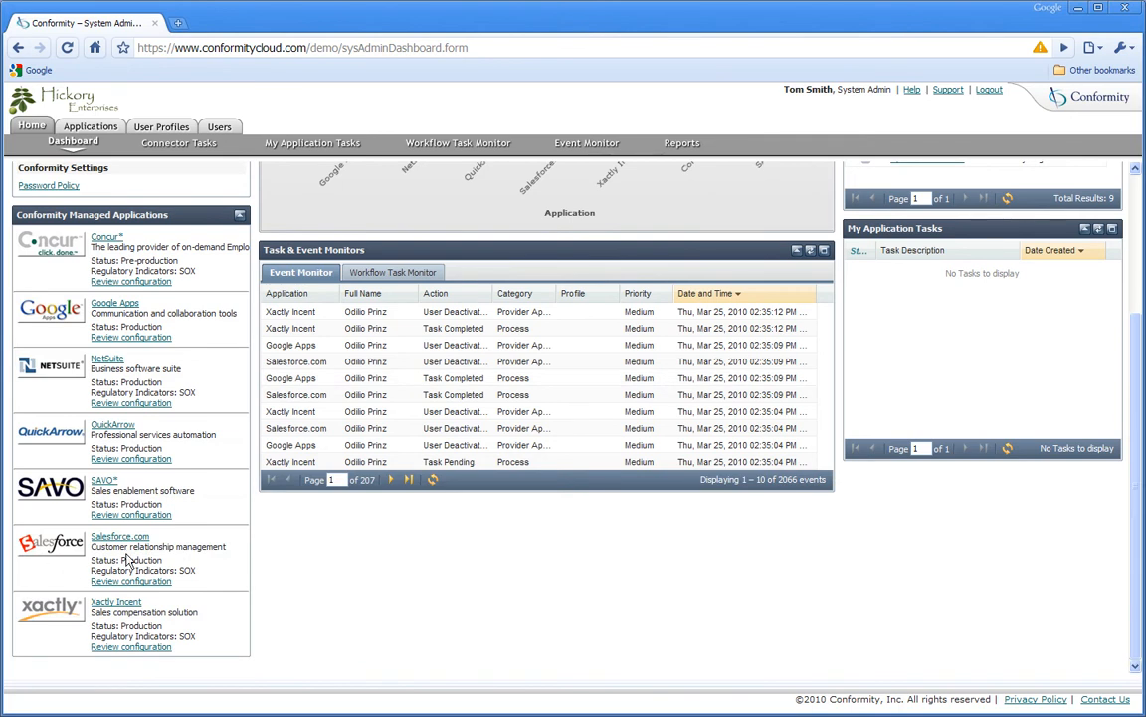
drag(1134, 445, 1139, 297)
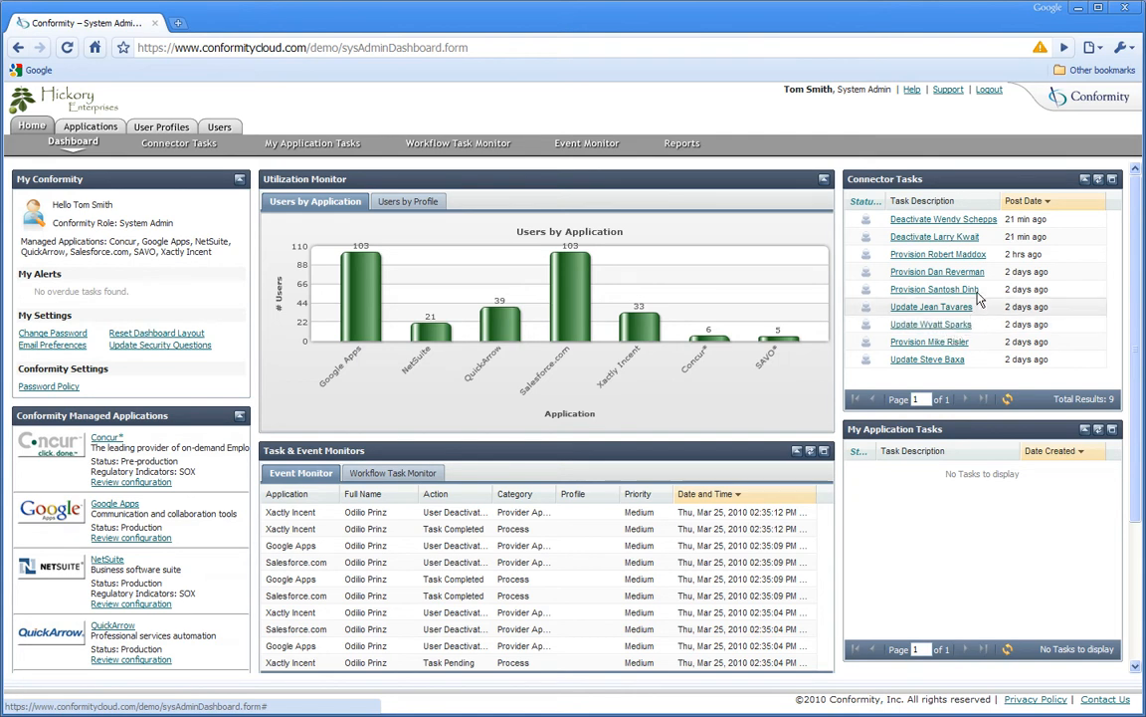
click(950, 223)
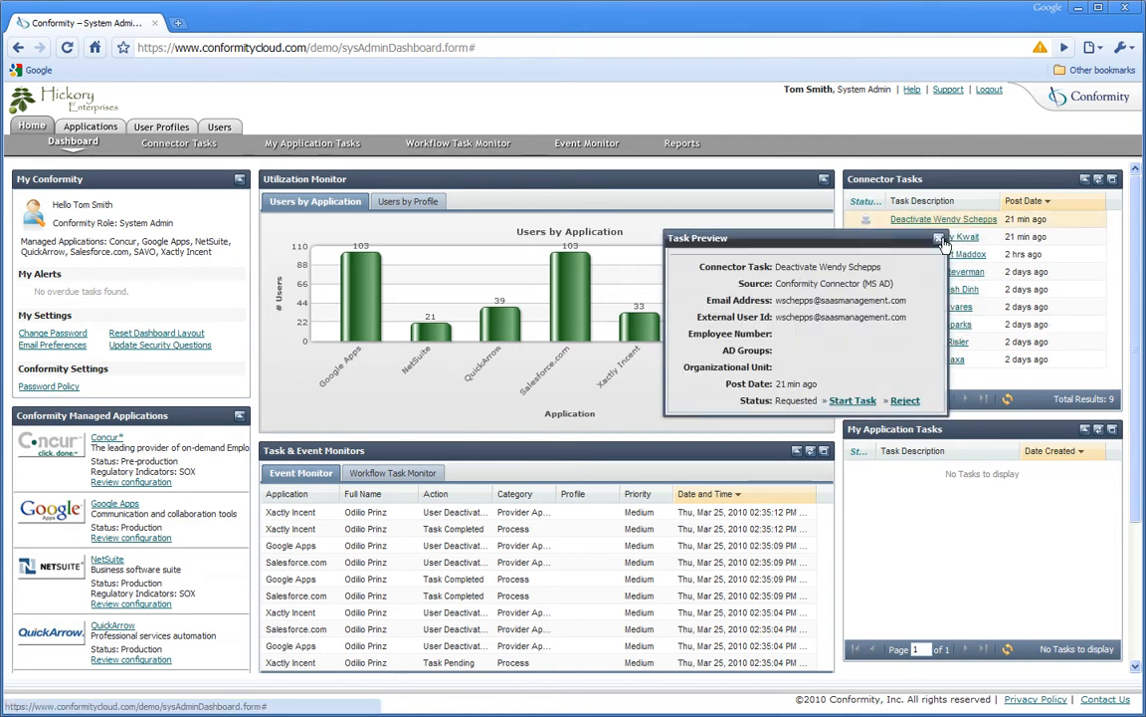
click(868, 403)
click(729, 535)
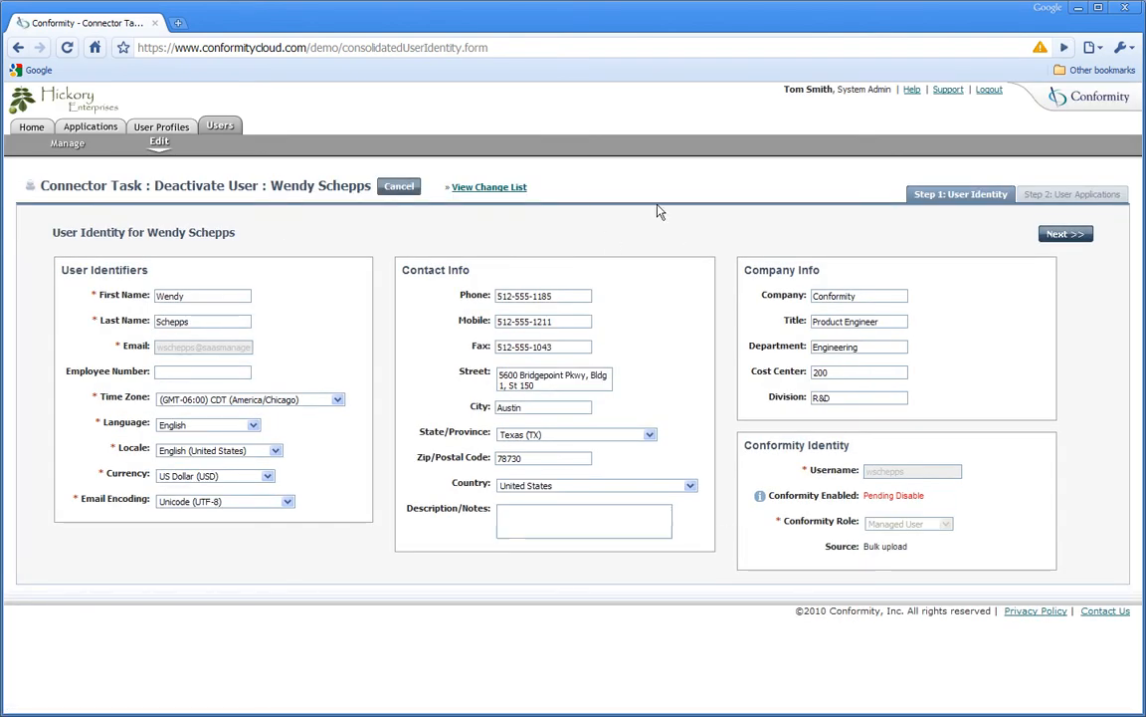
Save the user's deactivation tasks for Google Apps, QuickArrow and Salesforce.com, then save their application details without changing any fields.
click(1062, 237)
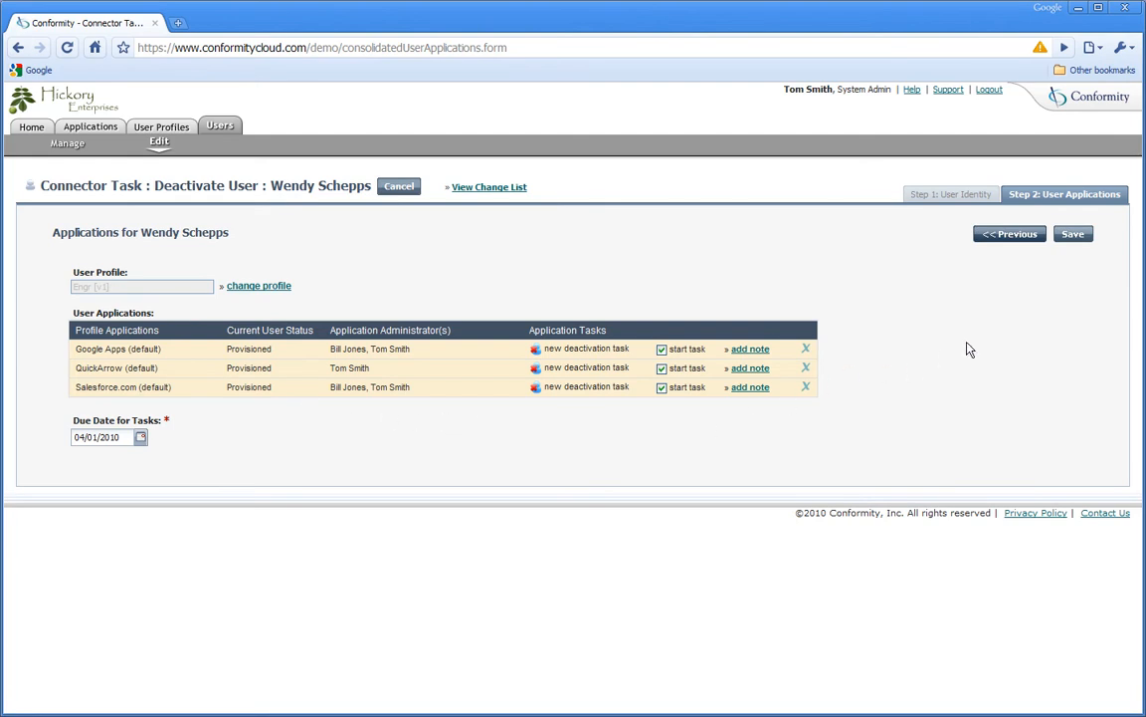
click(1072, 235)
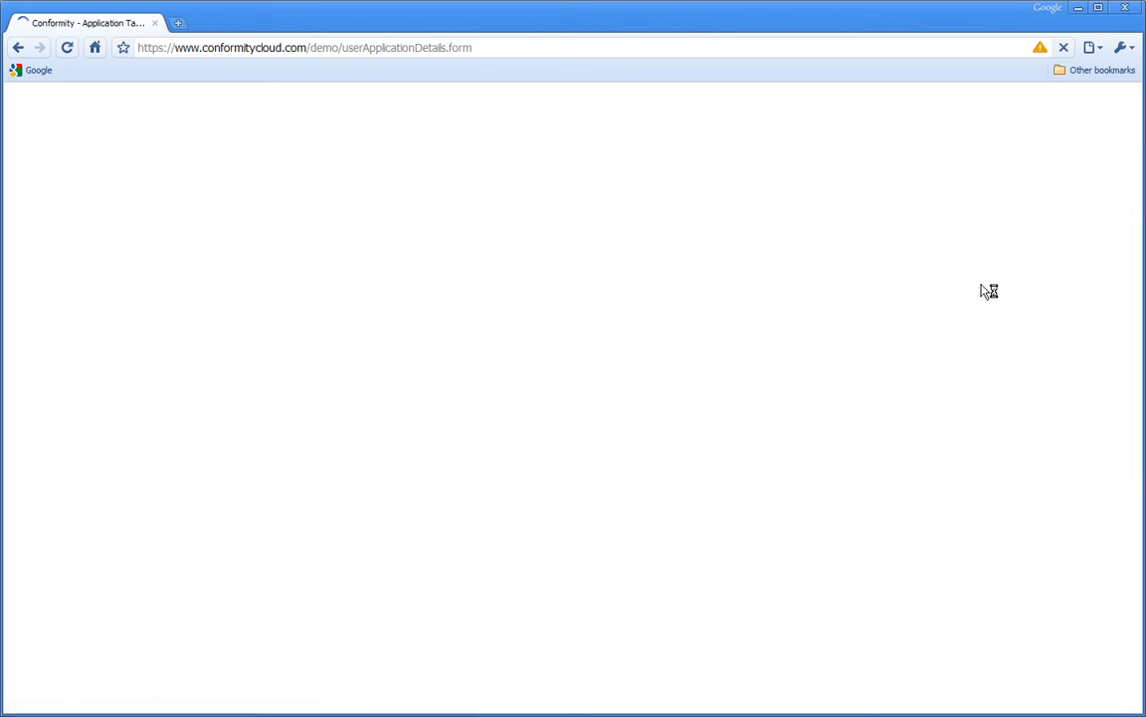
scroll(1105, 378, down, 3)
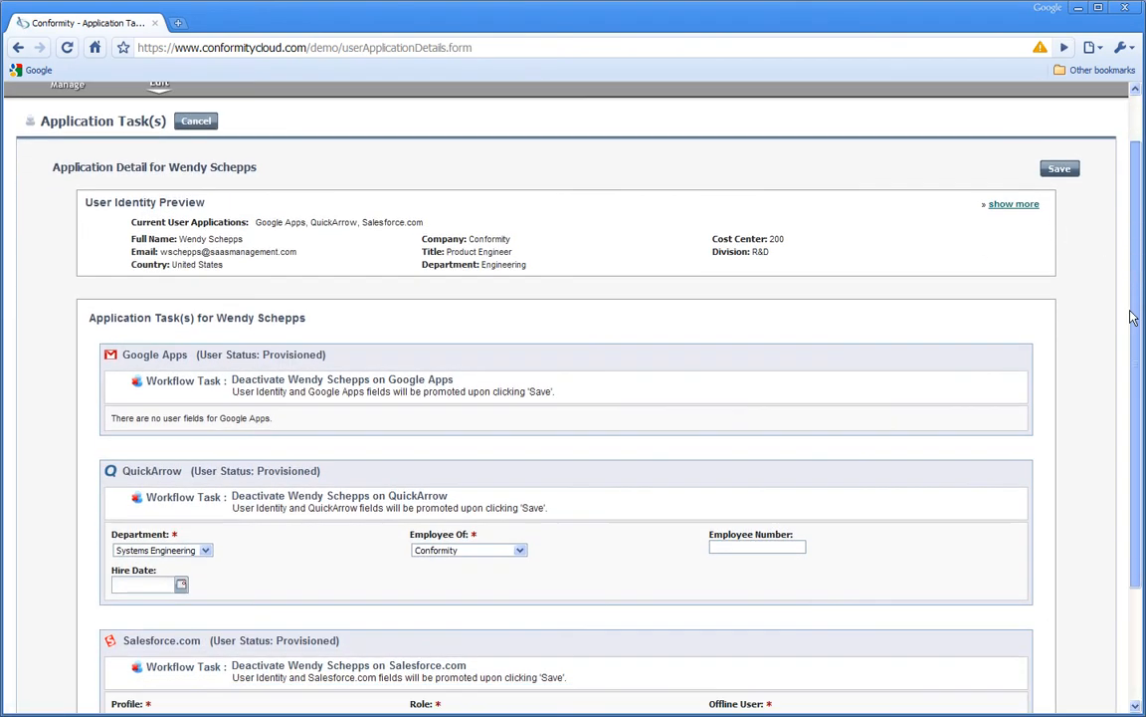
scroll(1121, 368, up, 3)
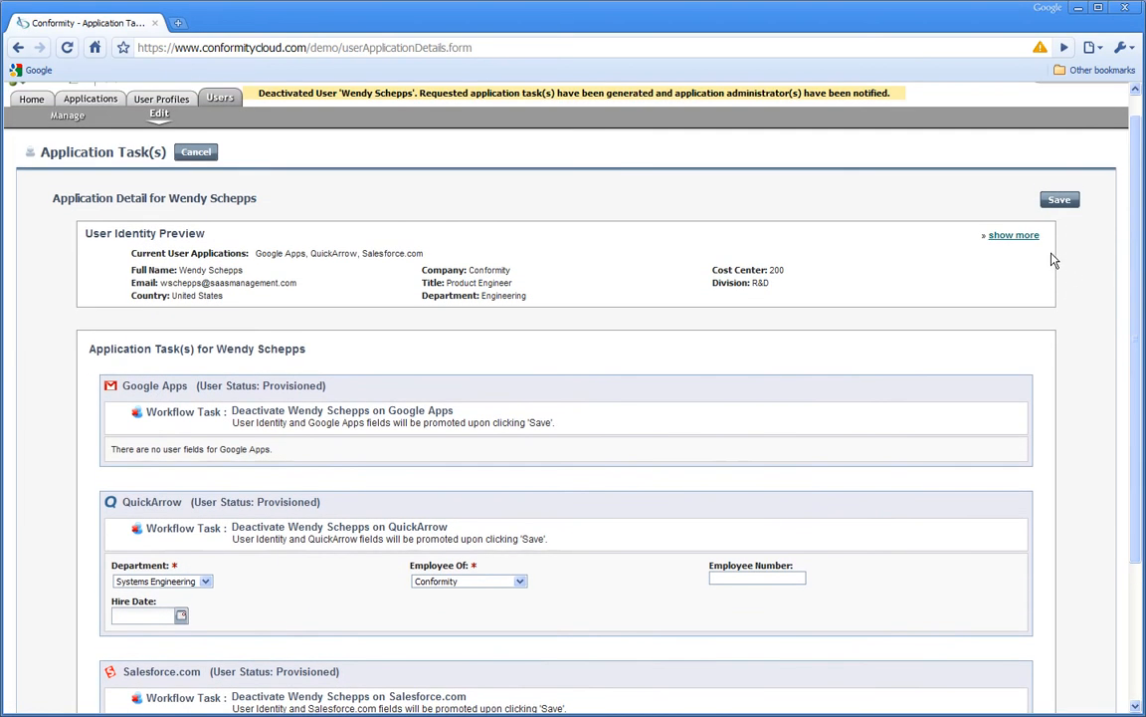
click(1055, 202)
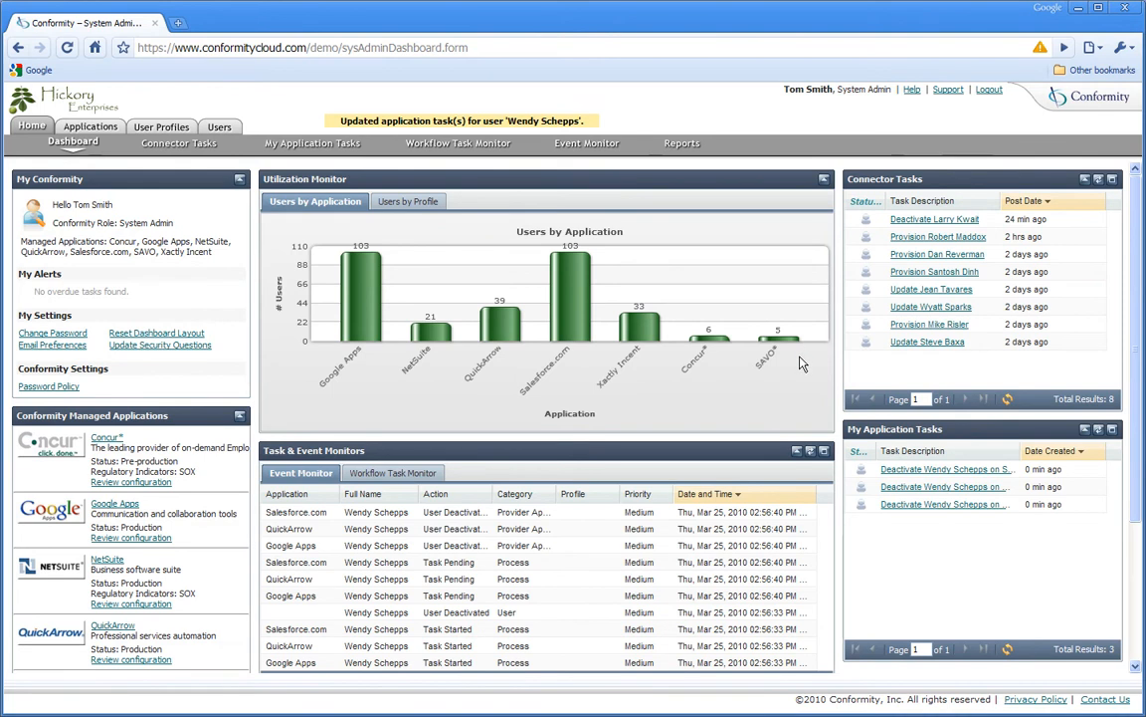
Preview the deactivated user's Google Apps task and review the deactivation notifications, closing both windows.
click(902, 505)
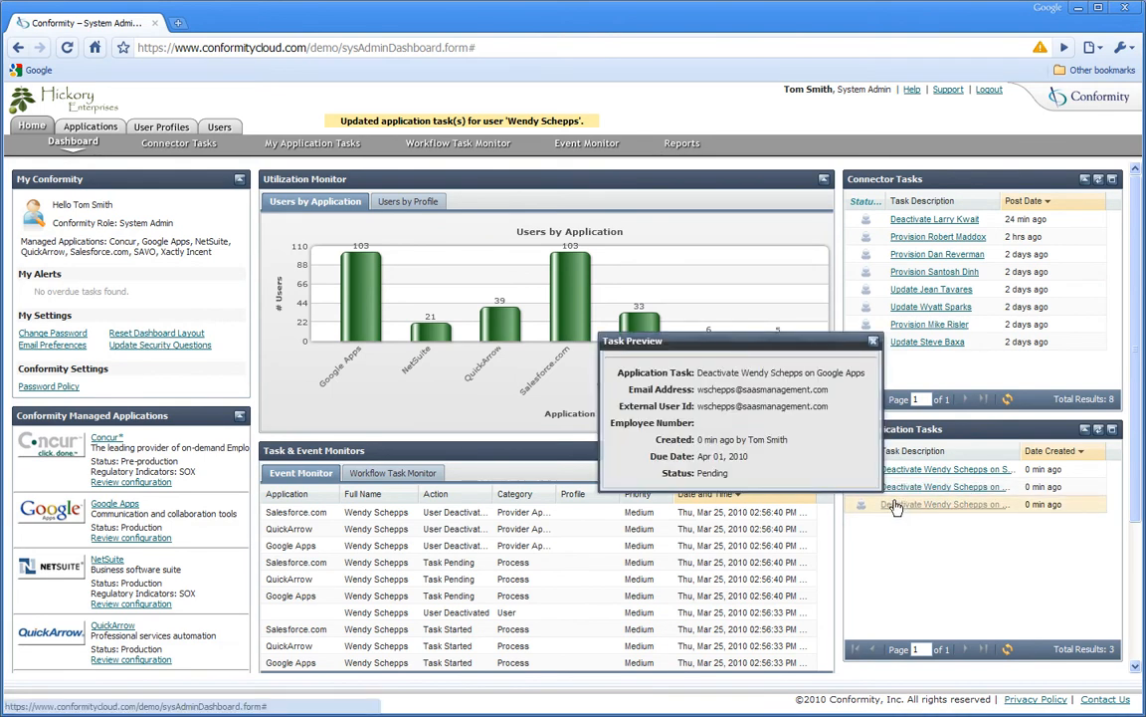
click(874, 343)
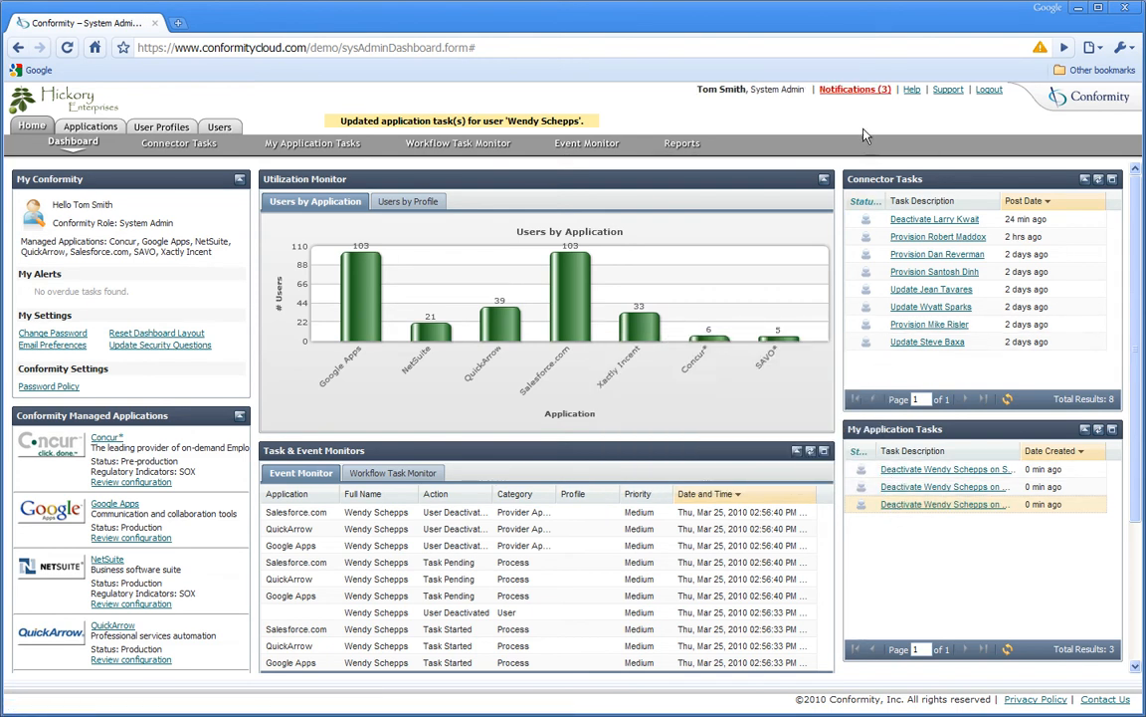
click(855, 91)
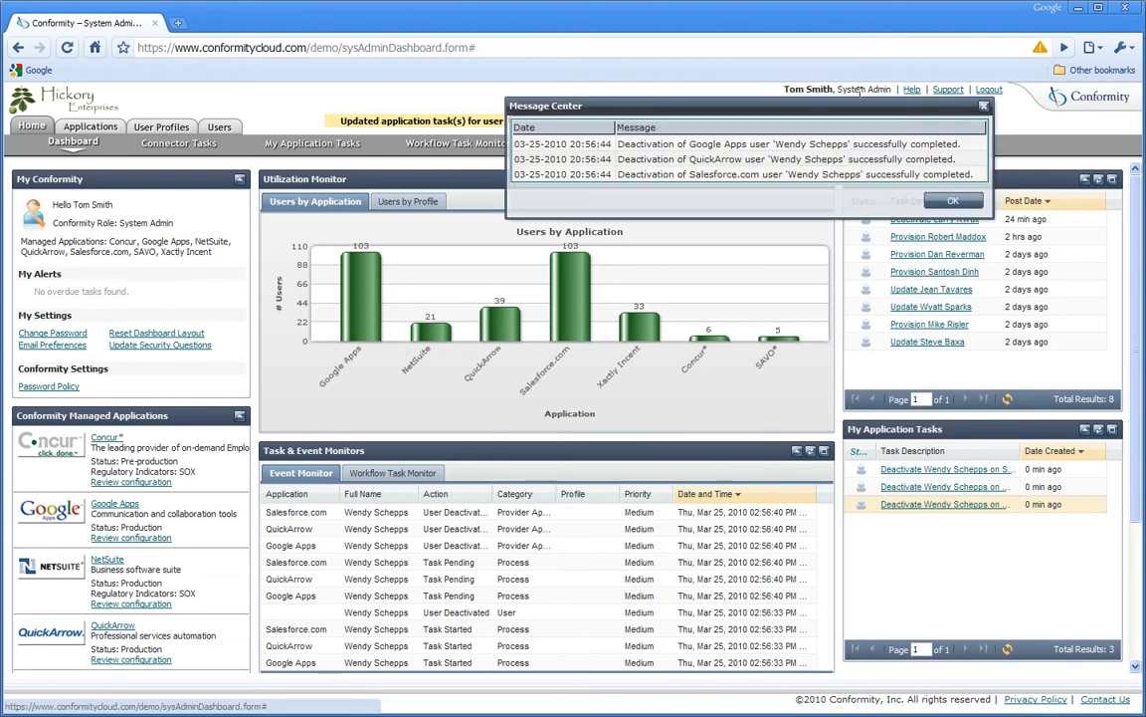
click(951, 202)
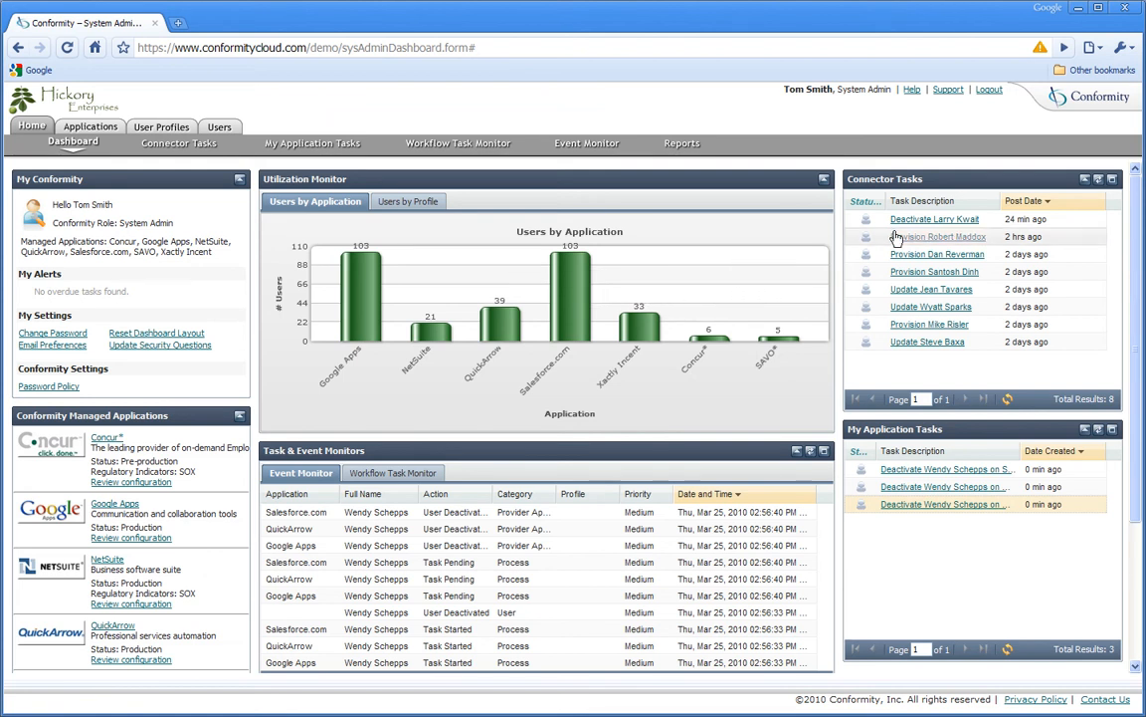
Start the provisioning connector task posted 2 hrs ago and assign the new user the Sales [v3] profile after checking the identity preview.
mouse_move(886, 239)
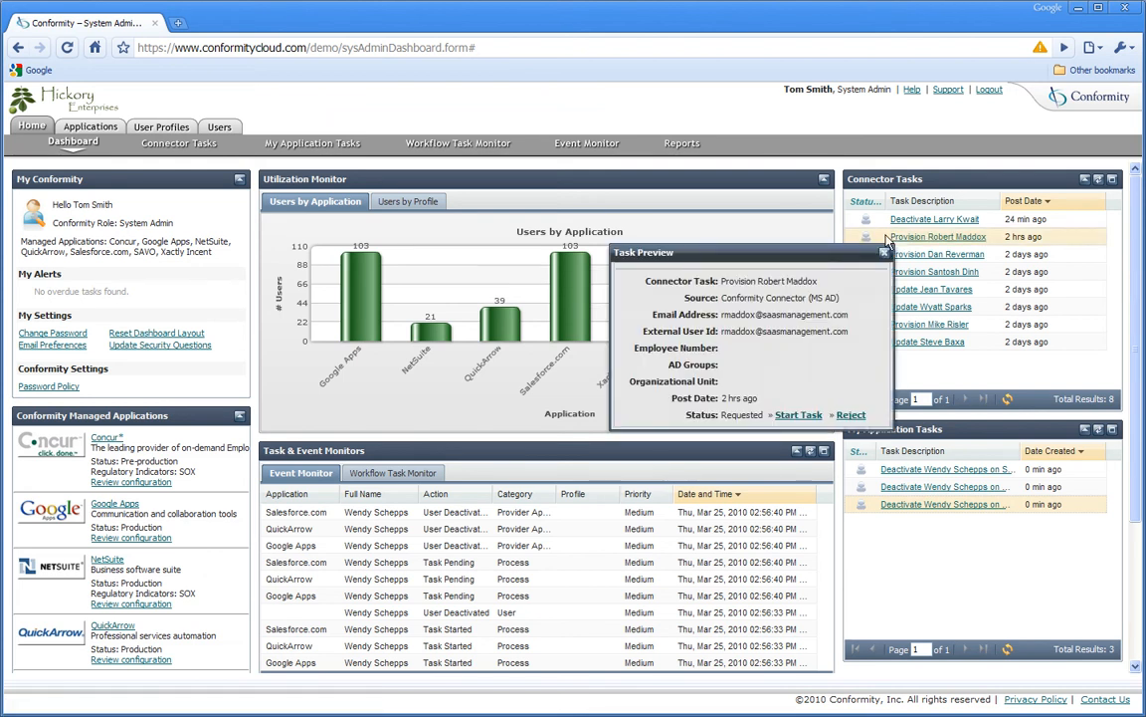
click(808, 415)
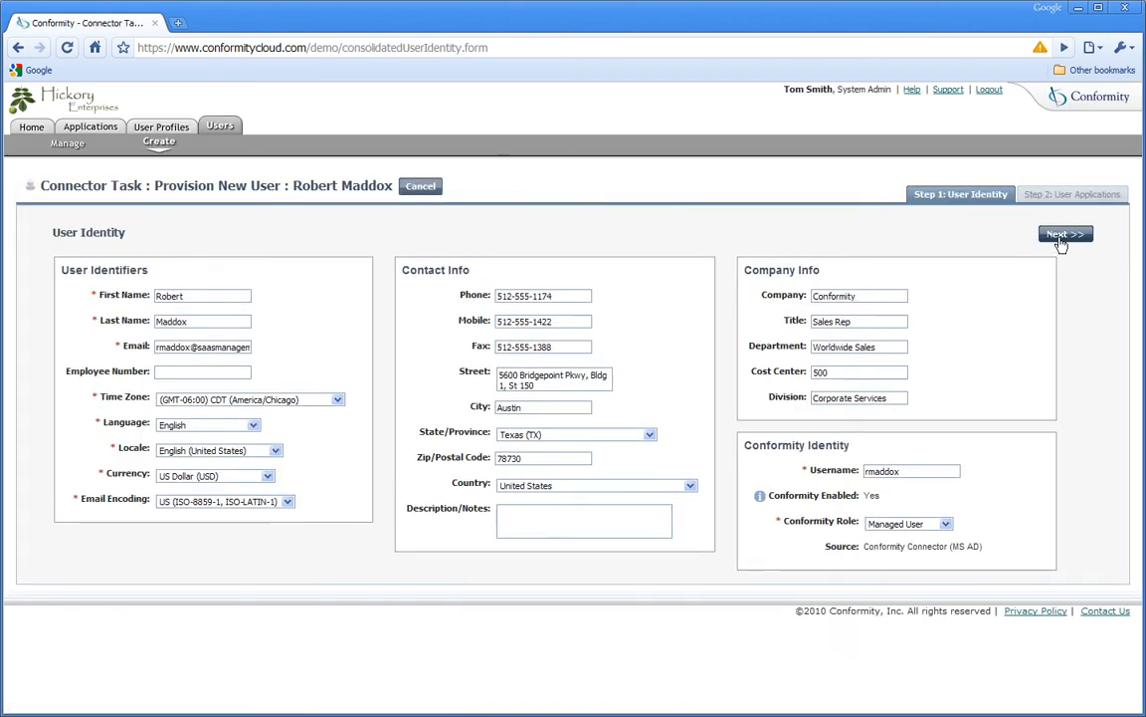
click(1060, 237)
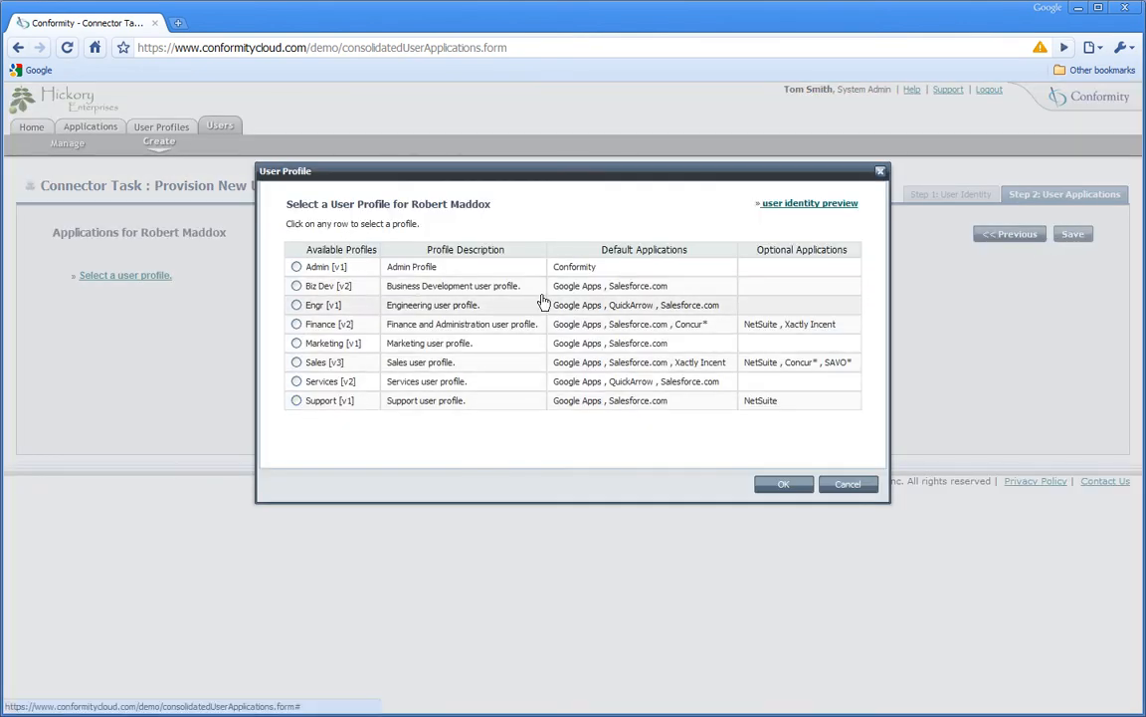
click(786, 205)
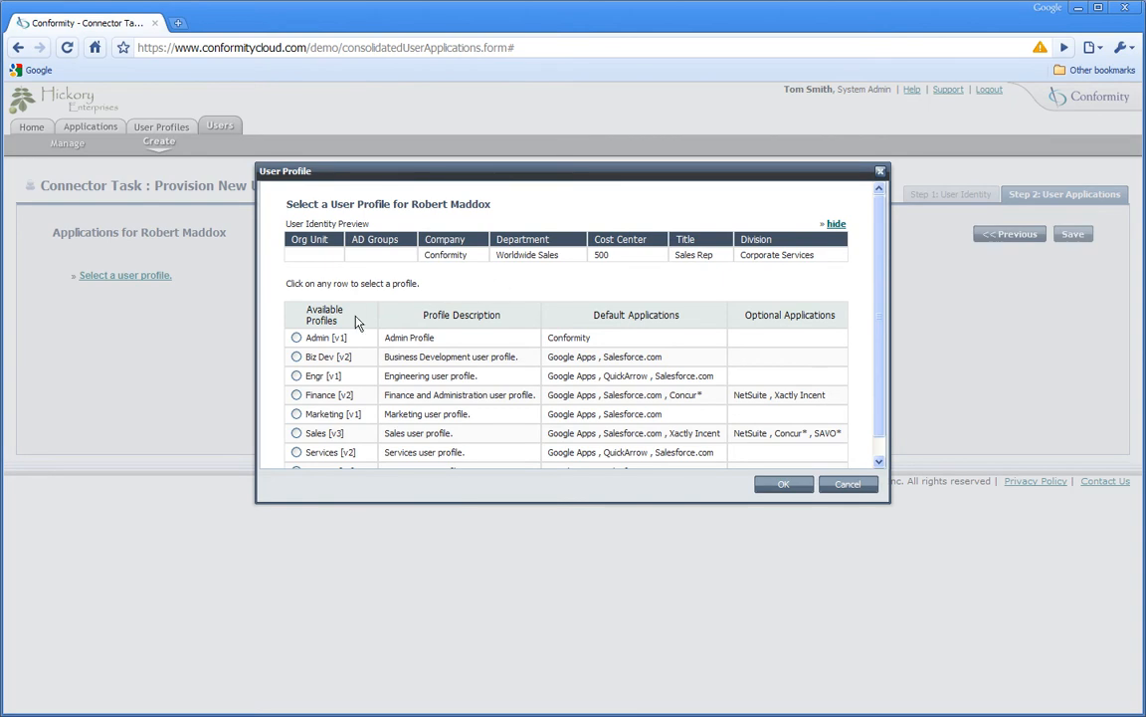
click(296, 434)
click(764, 488)
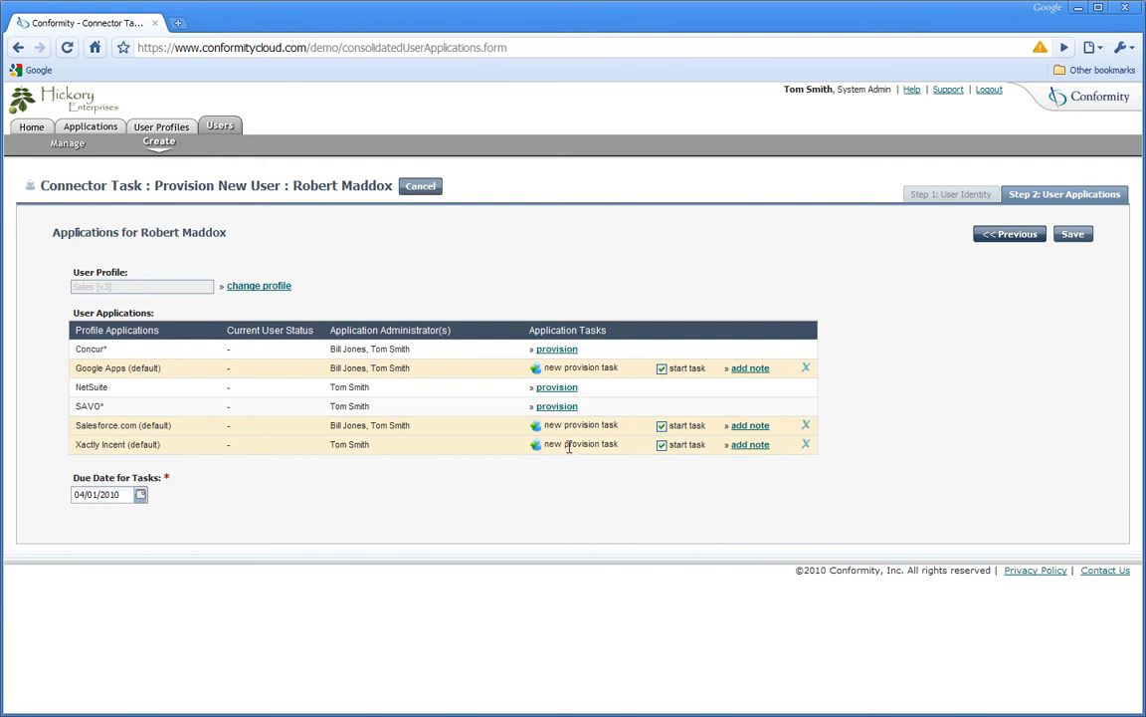
Add a NetSuite provision task to the new user's default applications and save the tasks with their prefilled application details.
click(553, 388)
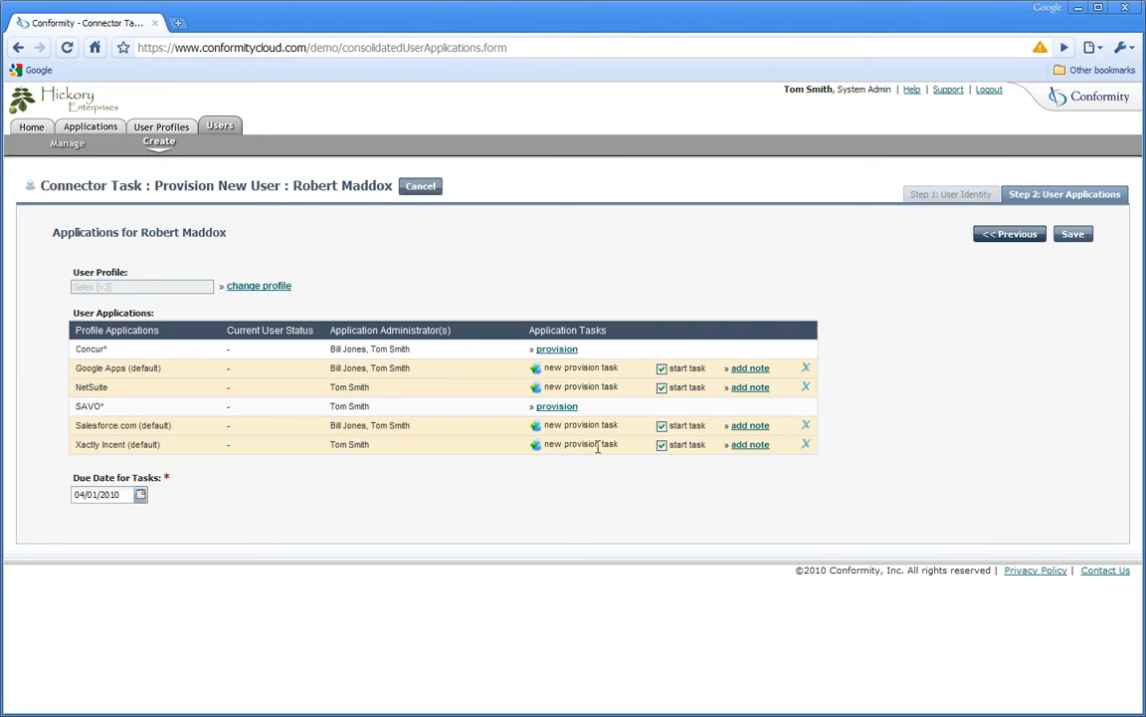
click(1073, 235)
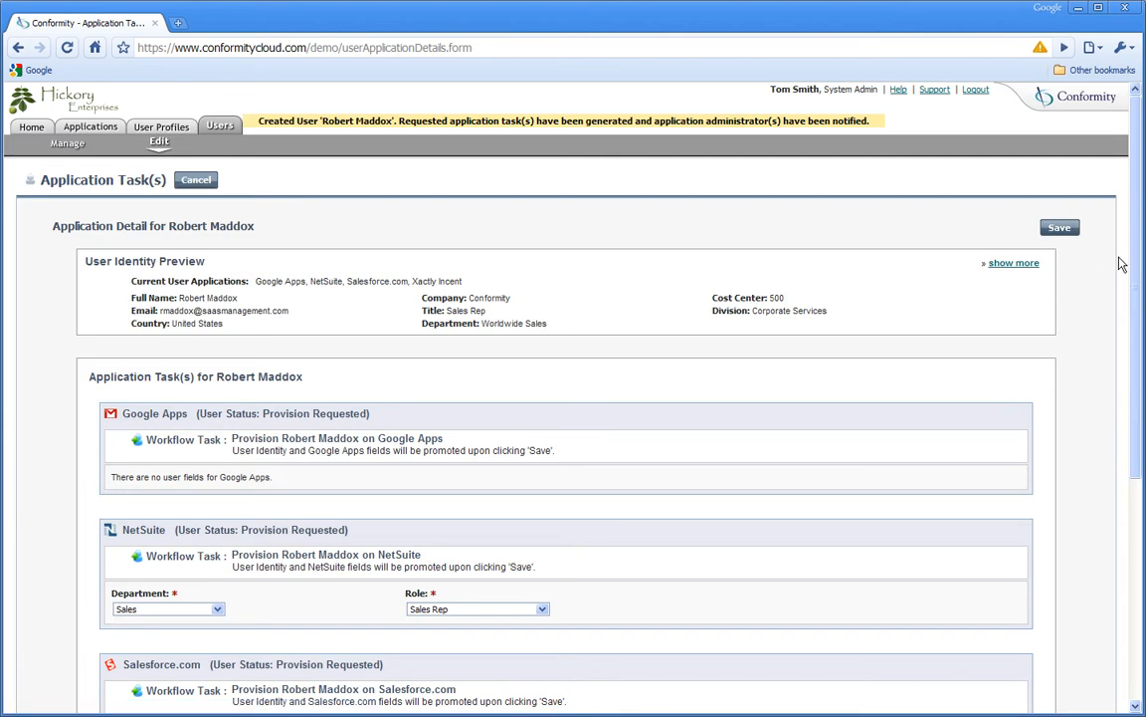
drag(1134, 257, 1098, 401)
scroll(1094, 408, down, 3)
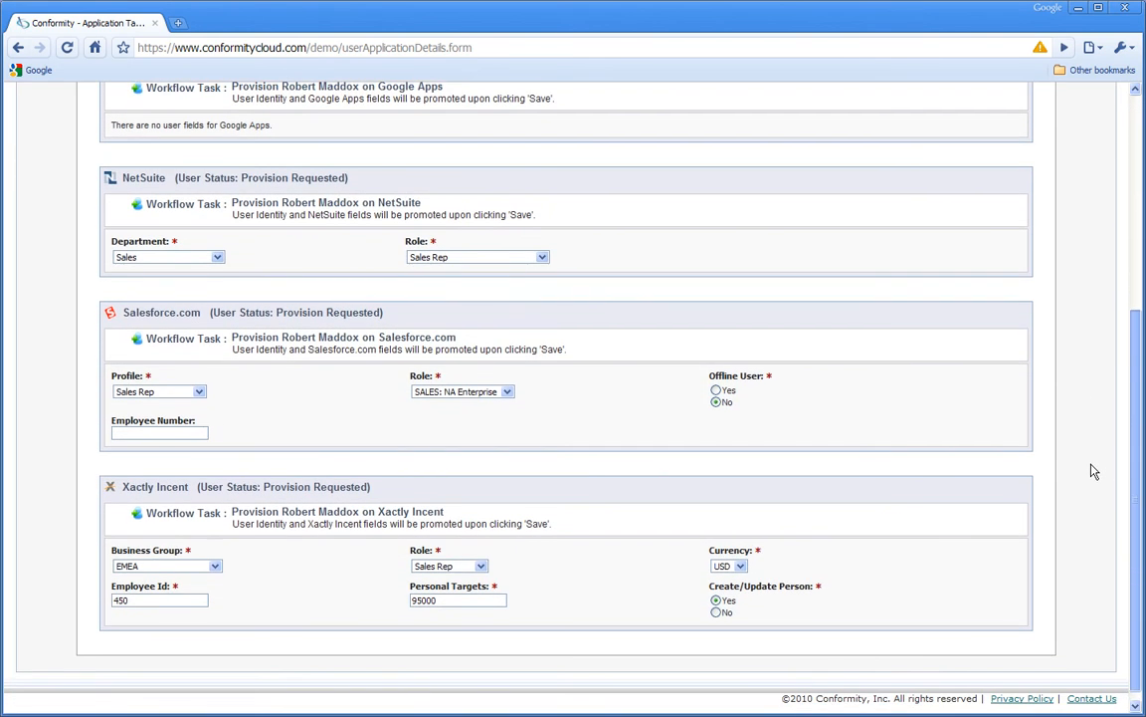
scroll(1085, 477, up, 5)
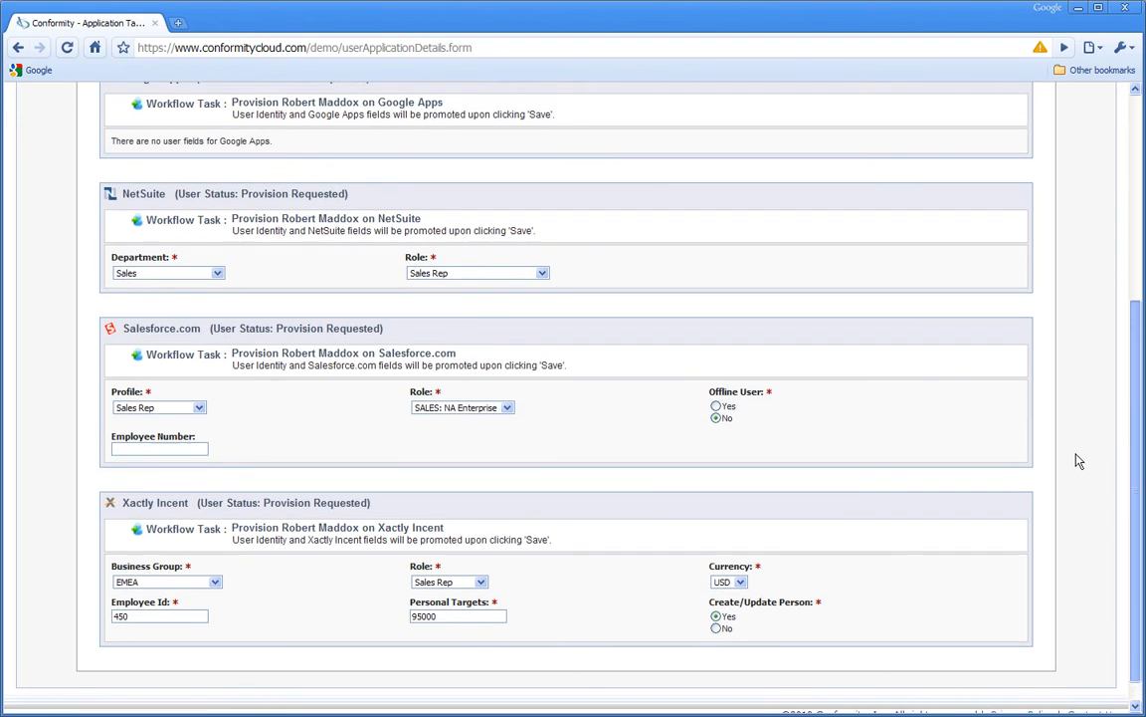
scroll(1047, 329, up, 3)
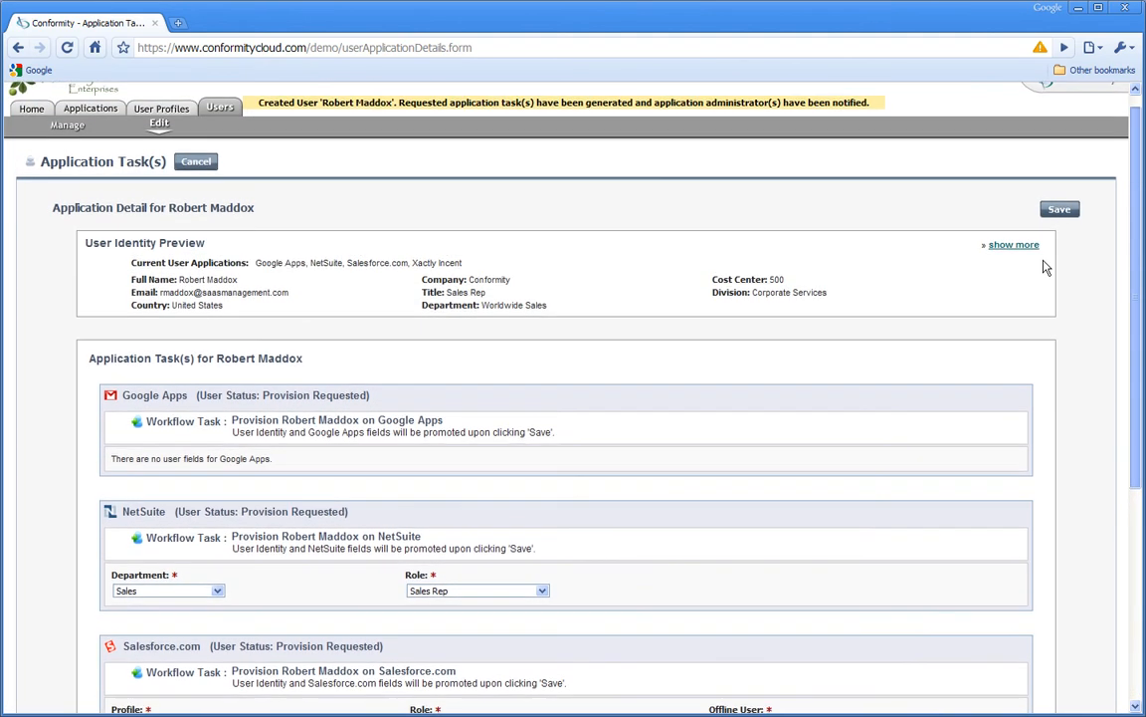
click(1055, 237)
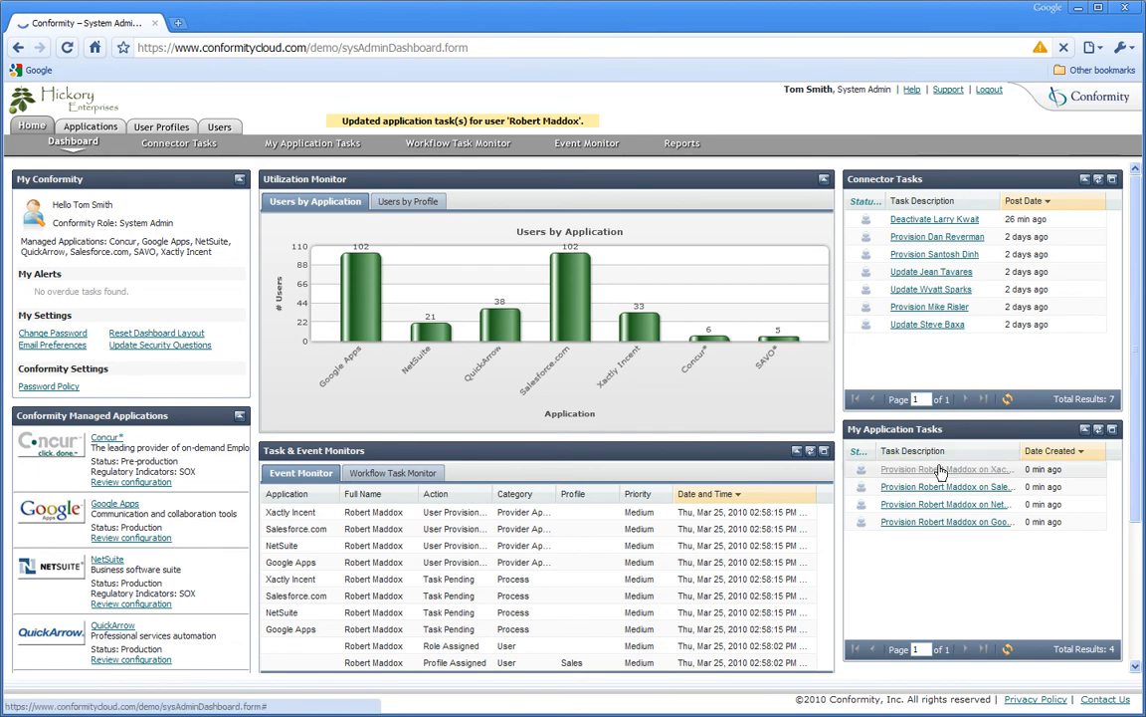
Preview the new user's Google Apps provisioning task and review the provisioning notifications, closing both windows.
click(934, 523)
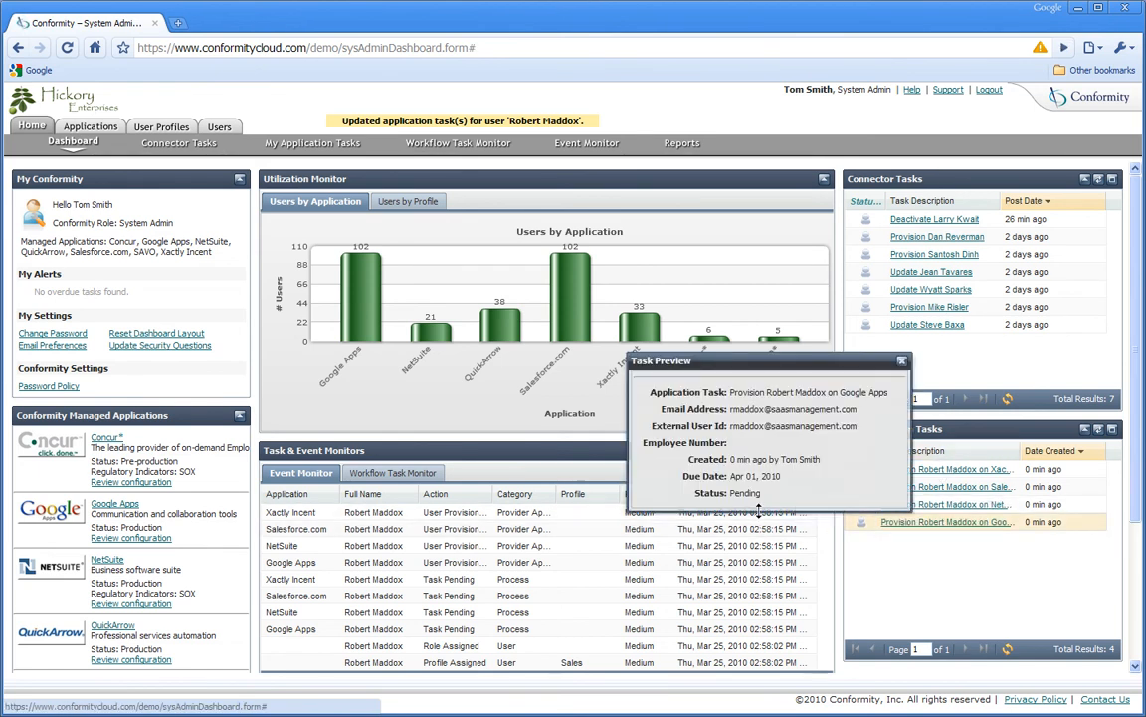
click(902, 363)
click(856, 91)
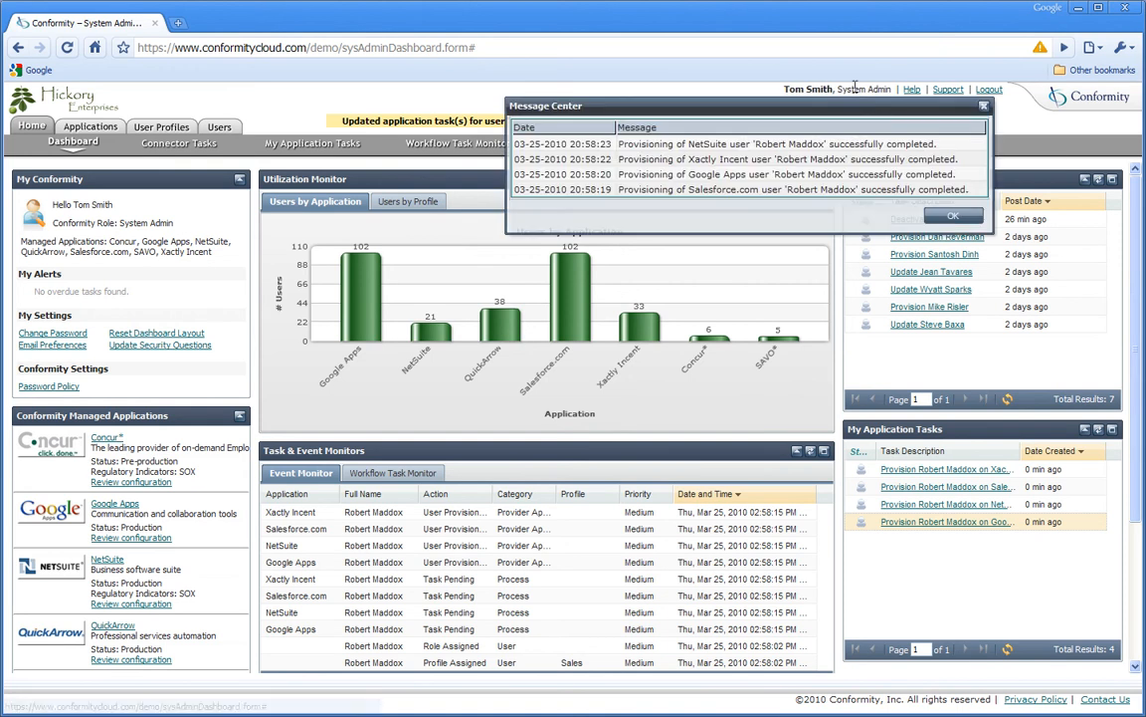
click(946, 216)
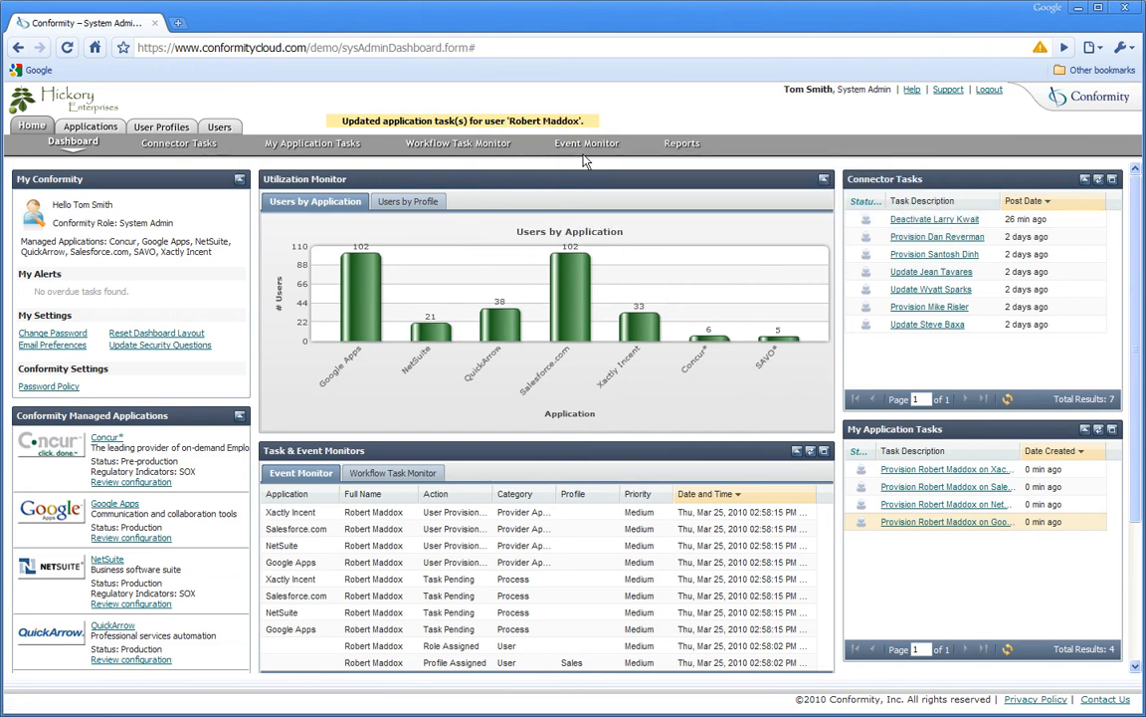
View the User Change compliance report and return to the dashboard.
click(679, 144)
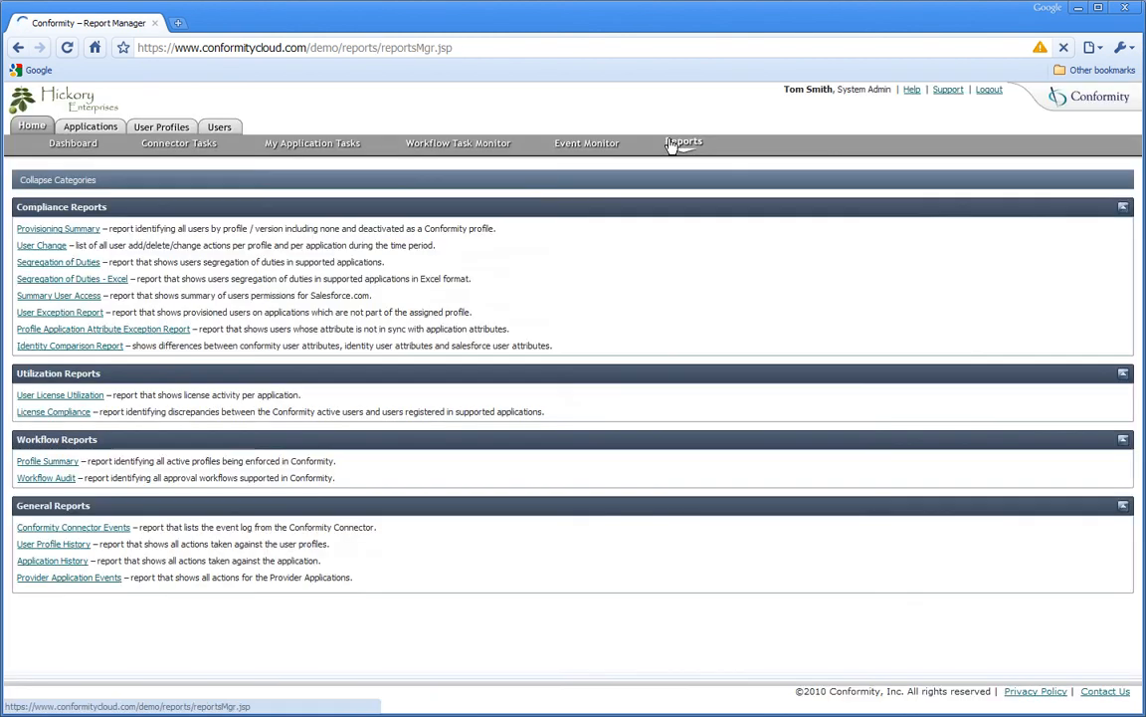
click(53, 248)
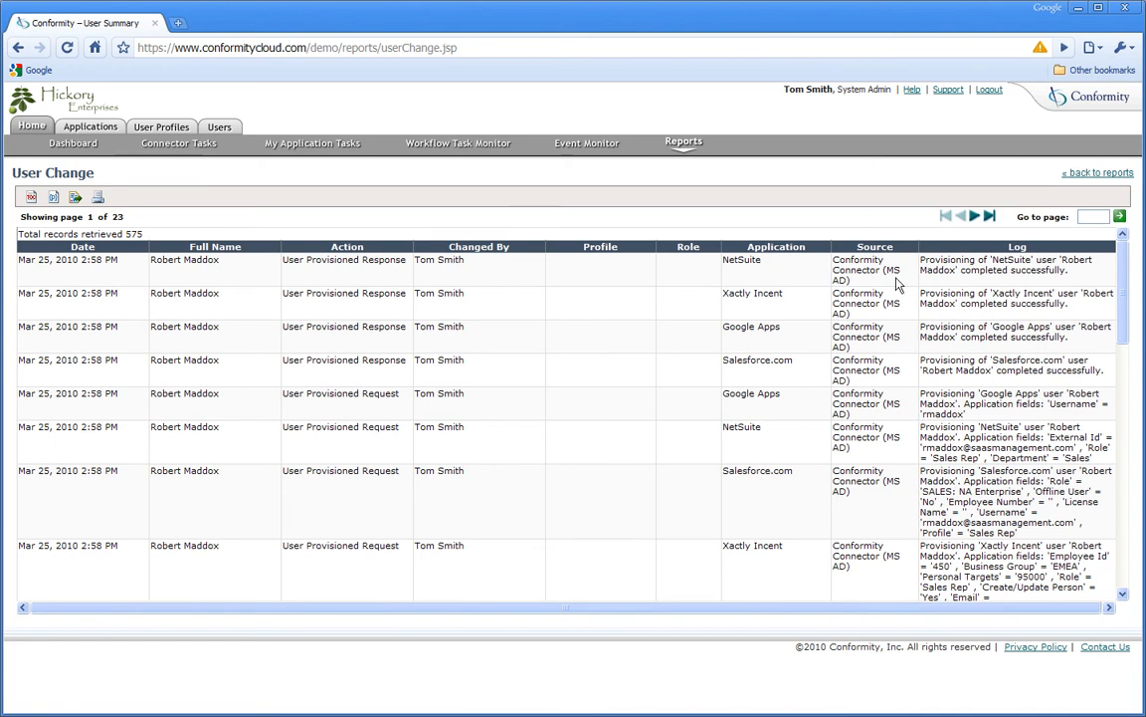
click(1082, 174)
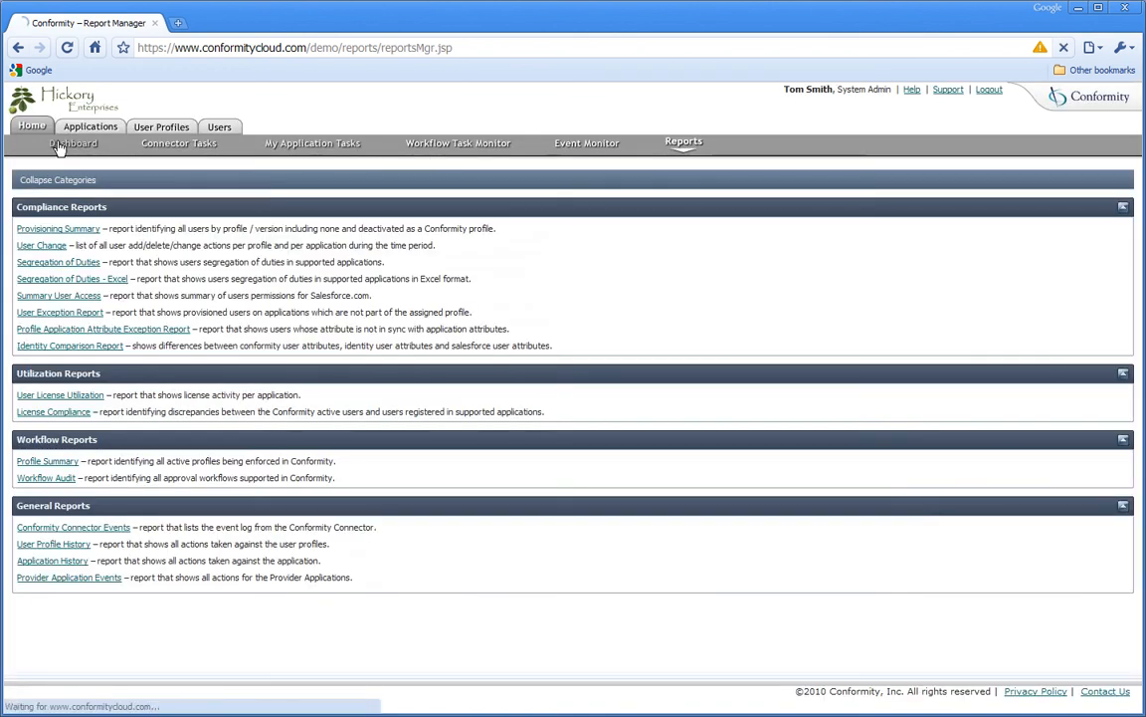
click(59, 146)
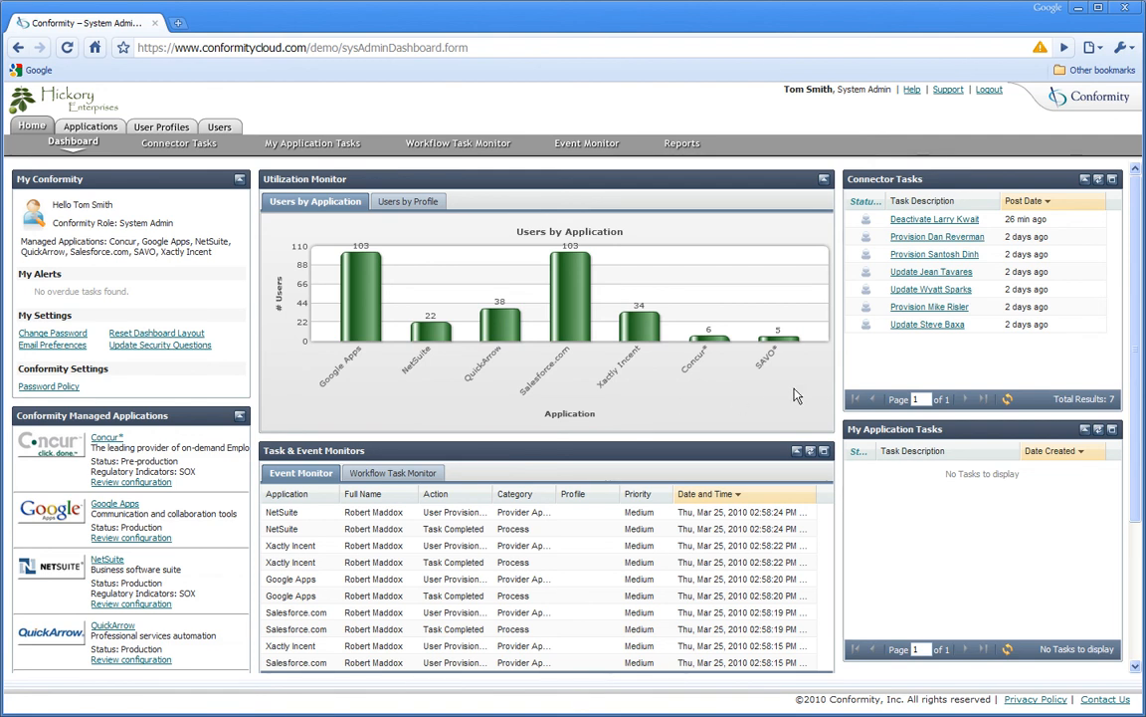
Start the last user update task in the Connector Tasks list and continue with its preselected Active Directory changes, keeping the Sales Rep title.
click(902, 326)
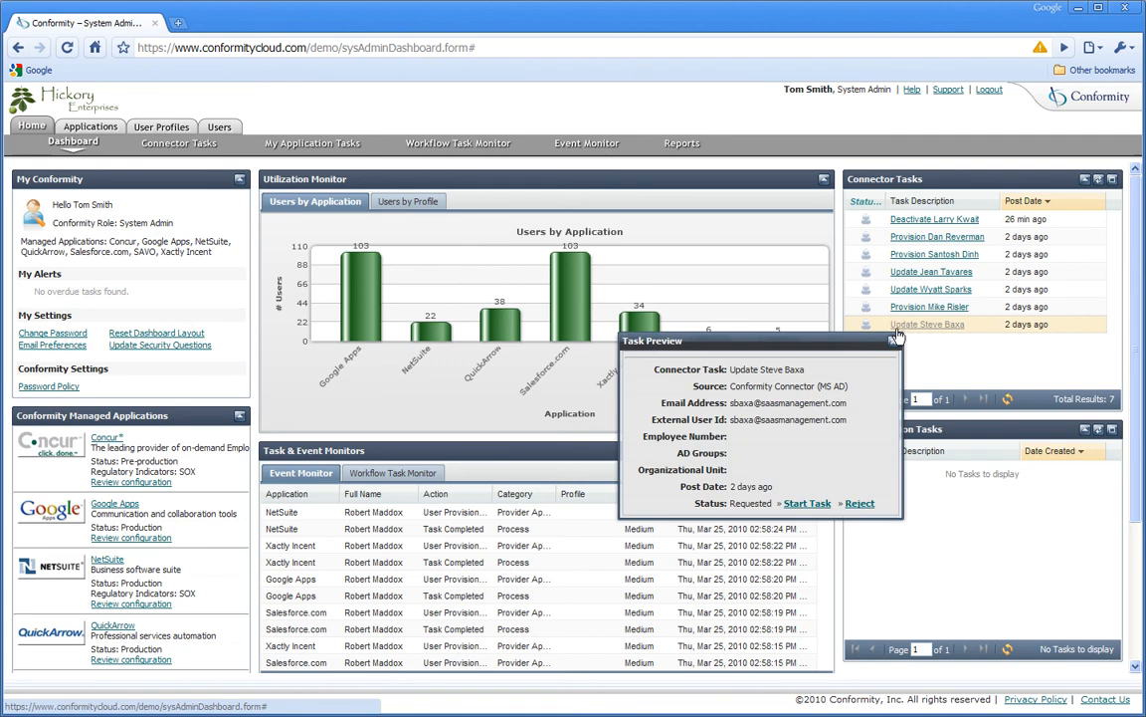
click(808, 506)
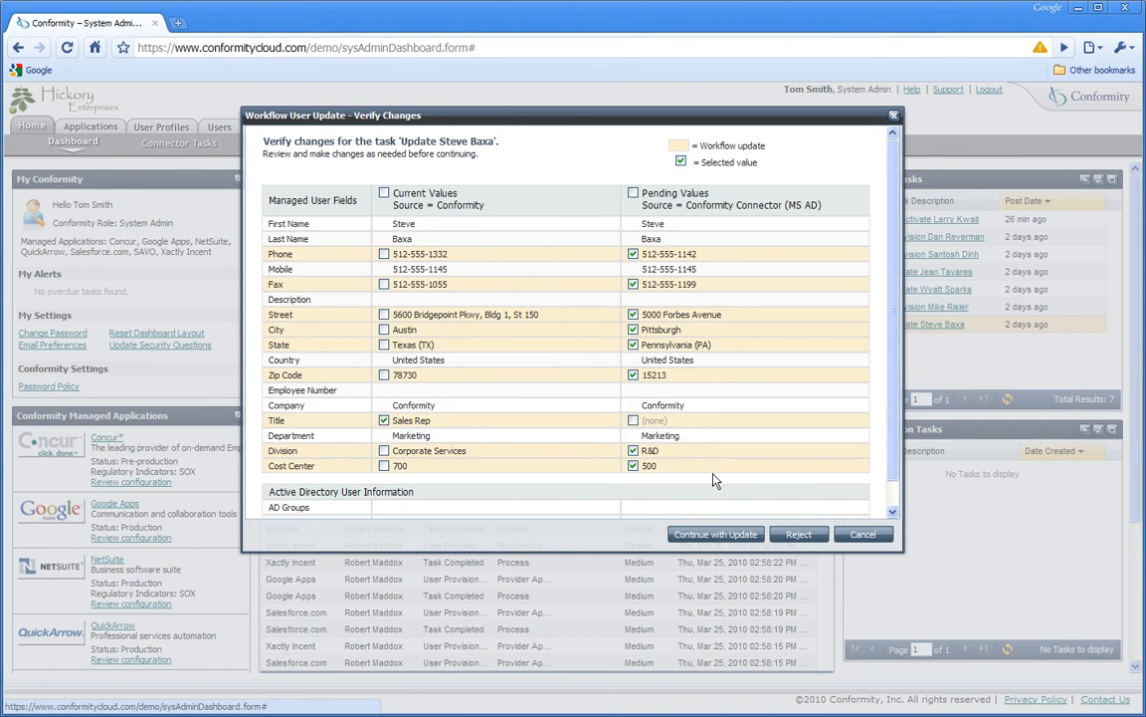
click(697, 535)
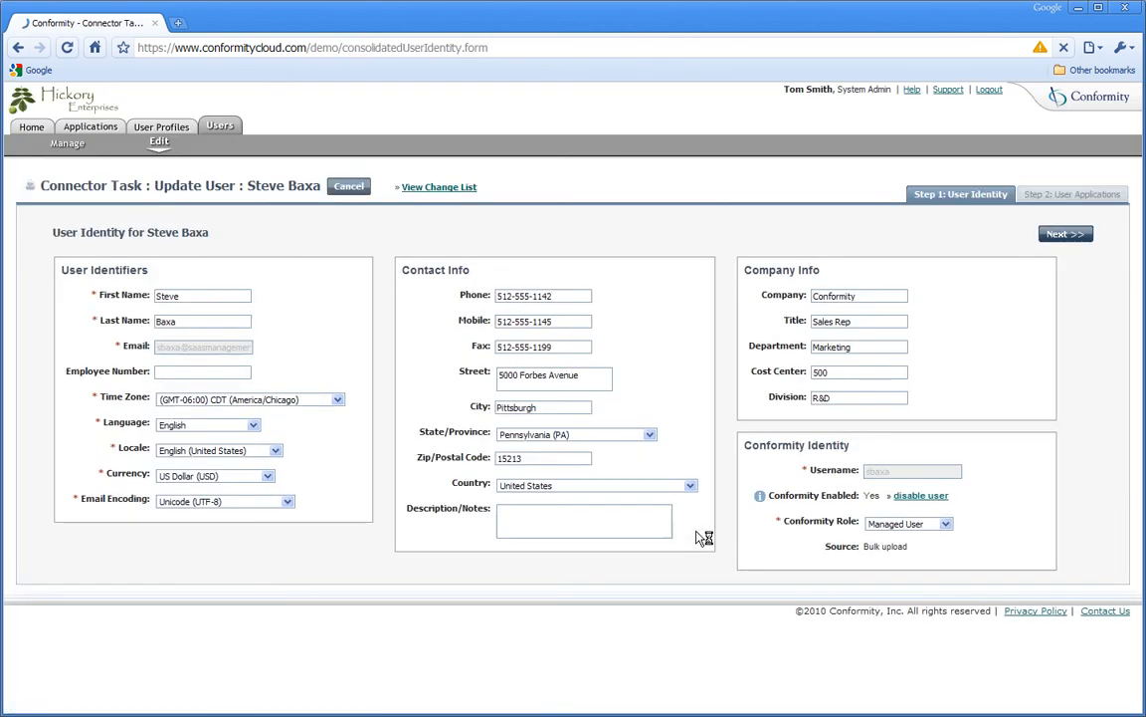
Accept the updated user identity and save the Google Apps and Salesforce.com update tasks with their prefilled due date and application details.
click(1061, 236)
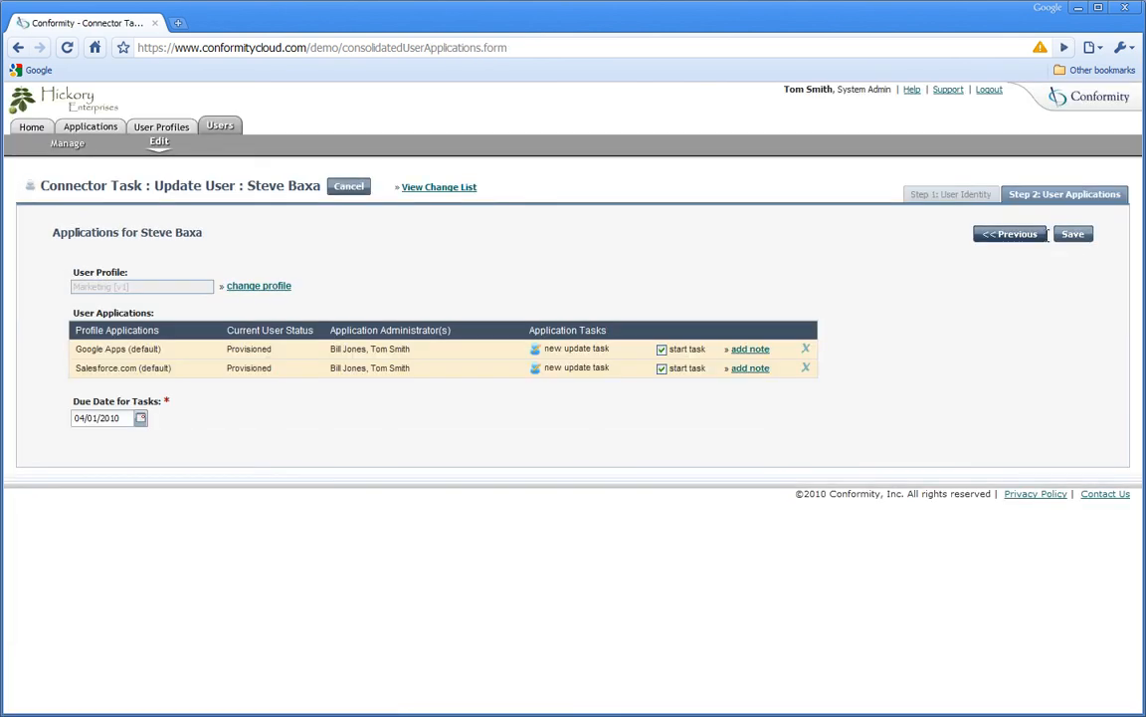
click(1070, 246)
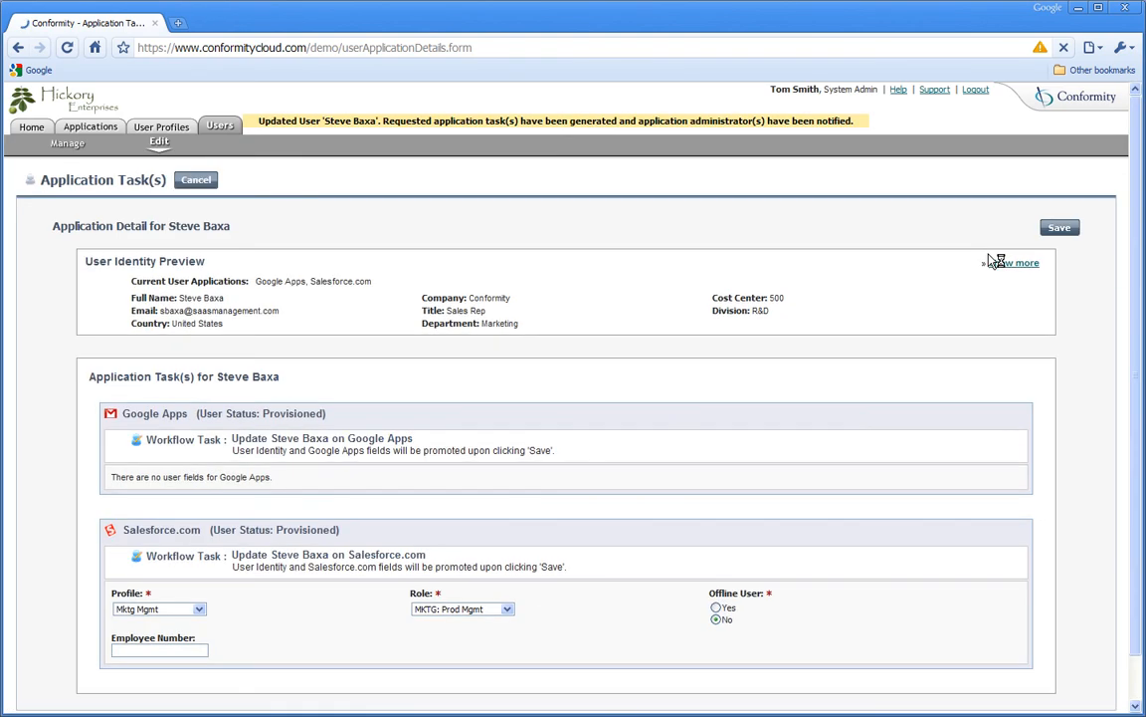
scroll(1139, 345, down, 1)
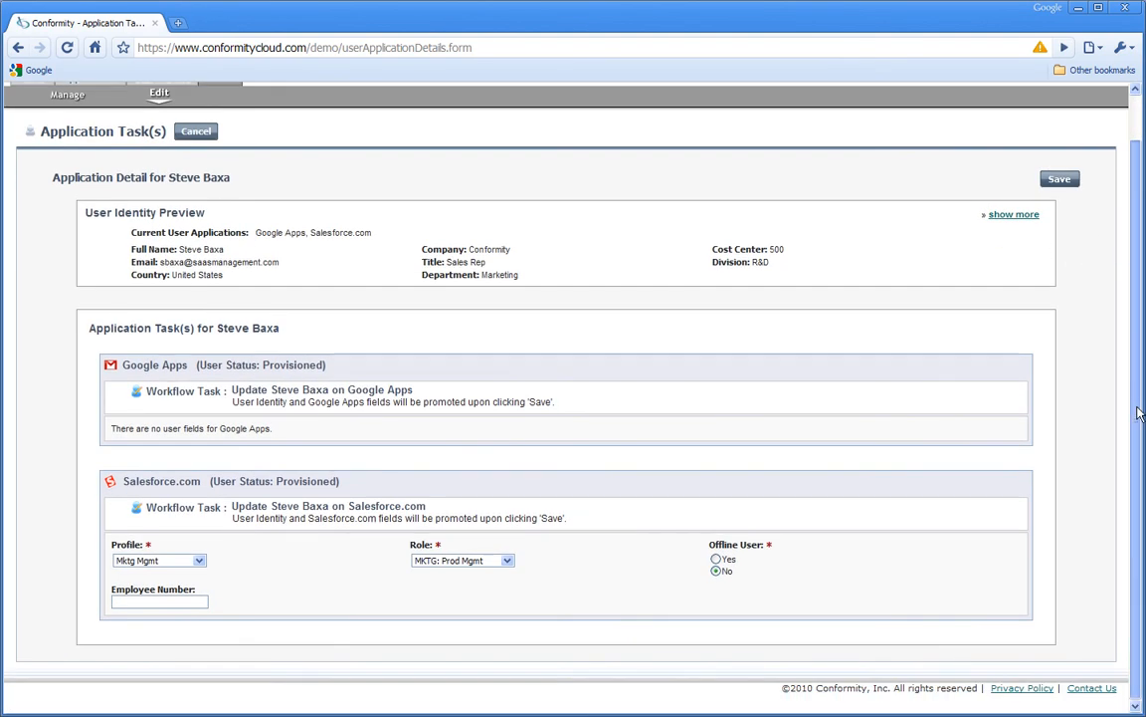
scroll(1139, 411, up, 1)
click(1069, 229)
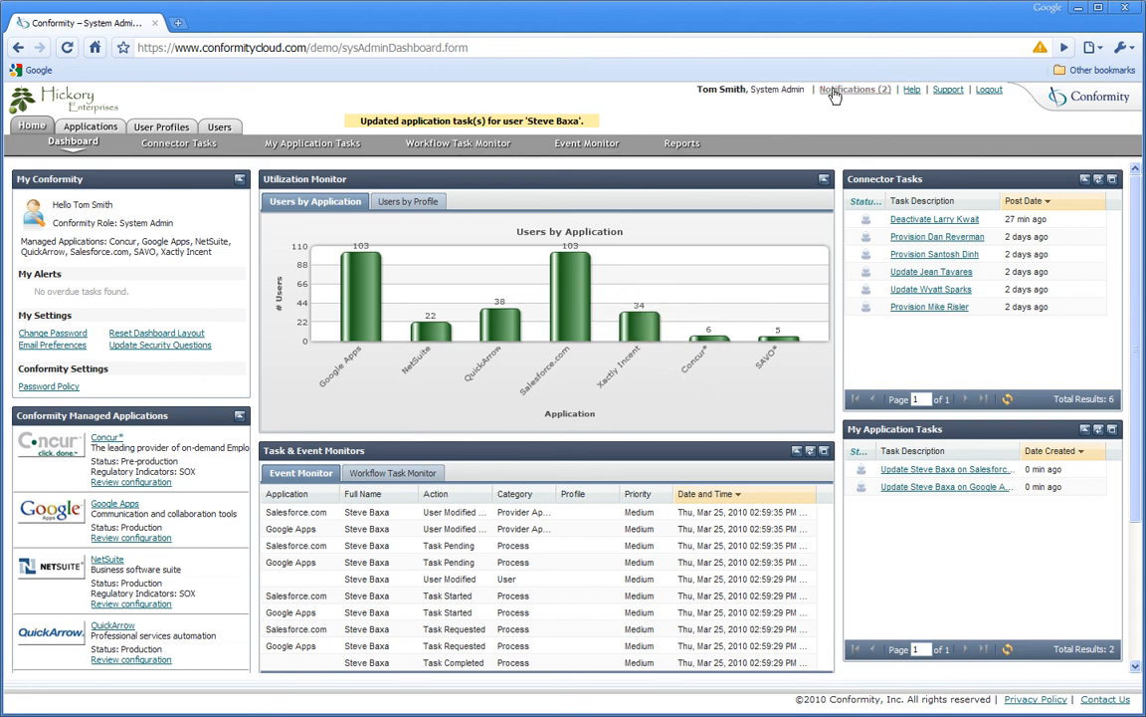
Review the user update notifications and the User Change compliance report, ending back on the dashboard.
click(835, 91)
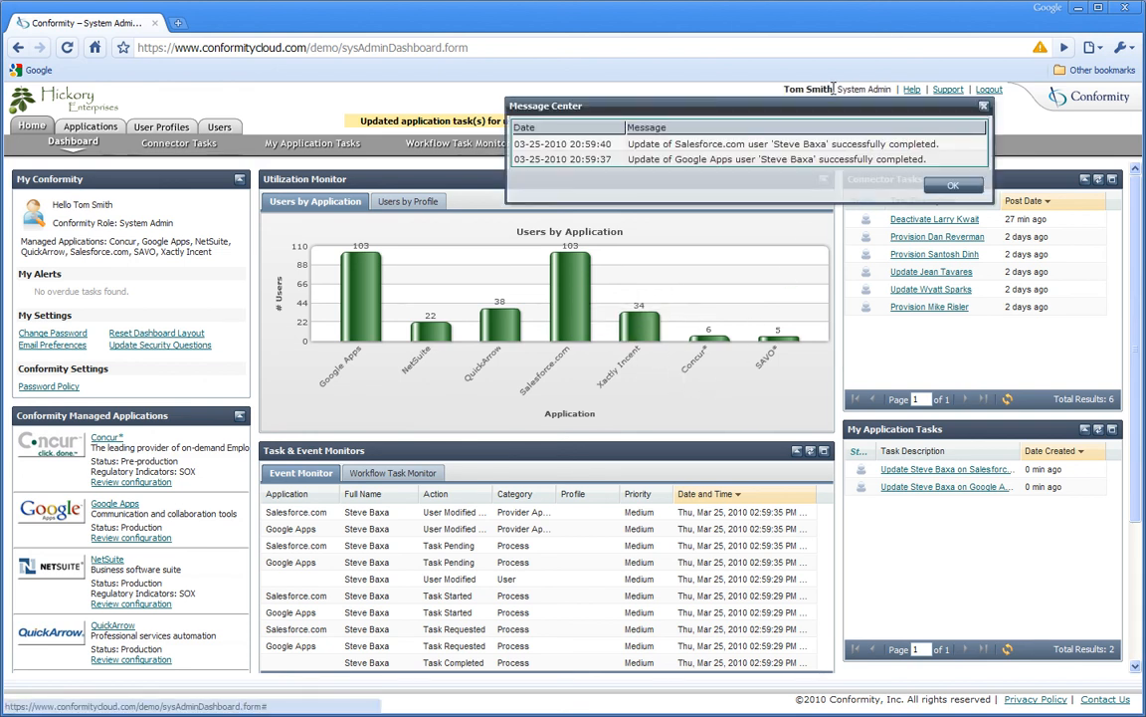
click(951, 185)
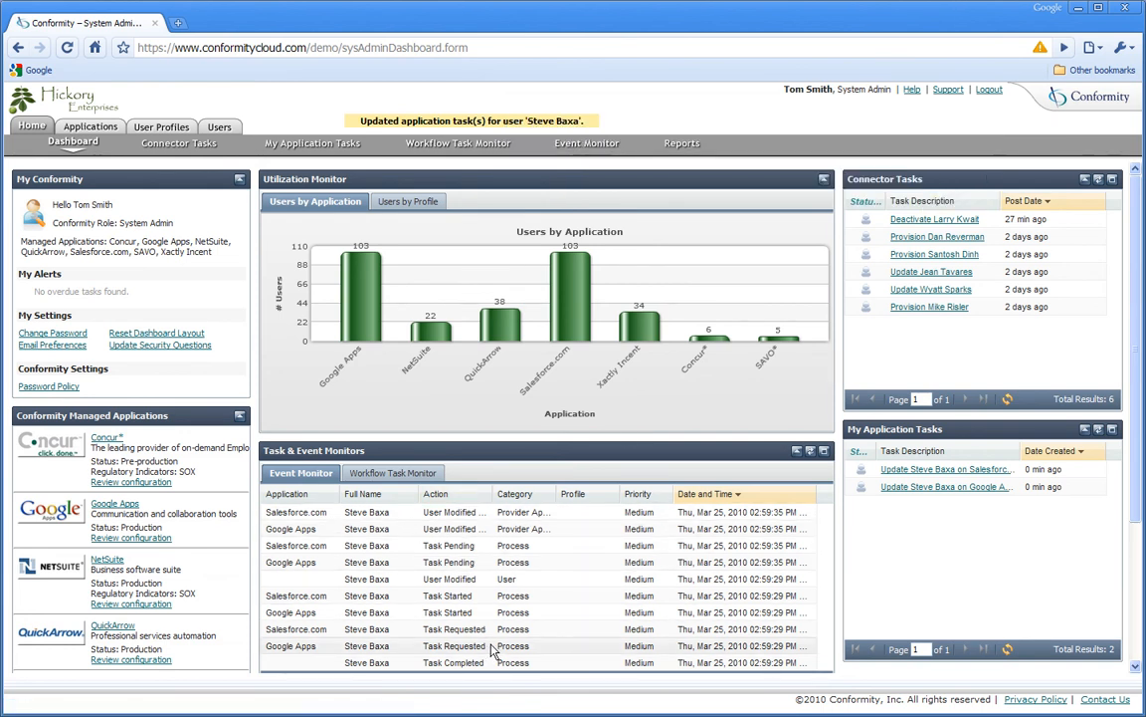
click(680, 144)
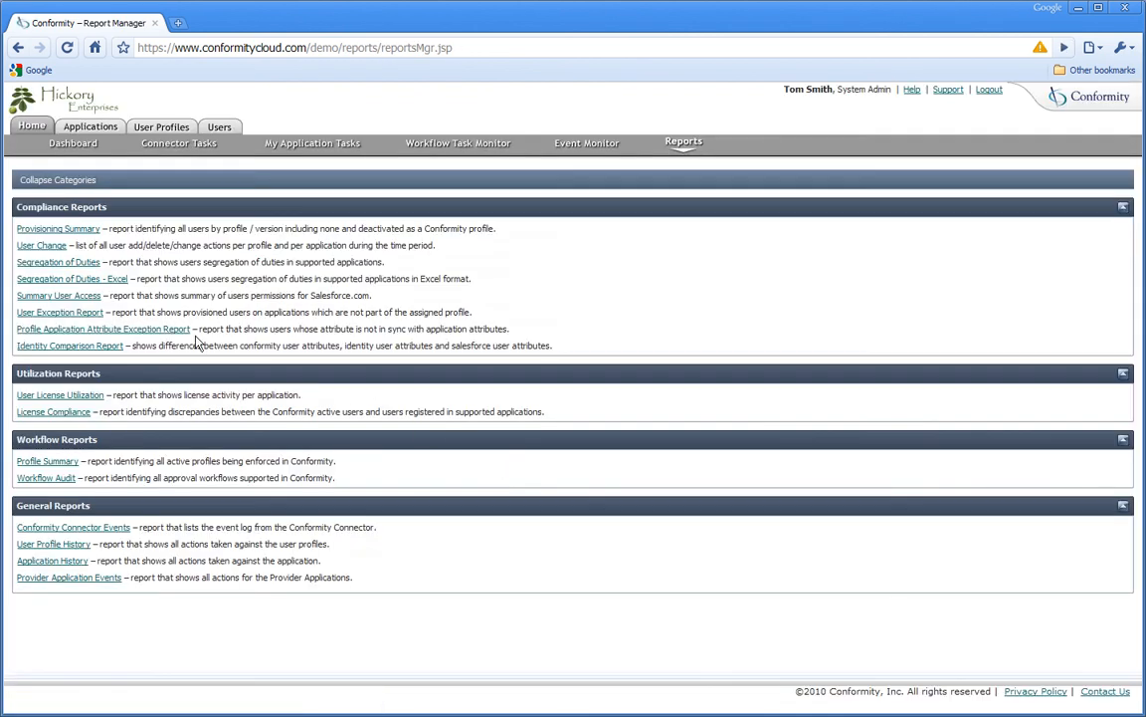
click(46, 246)
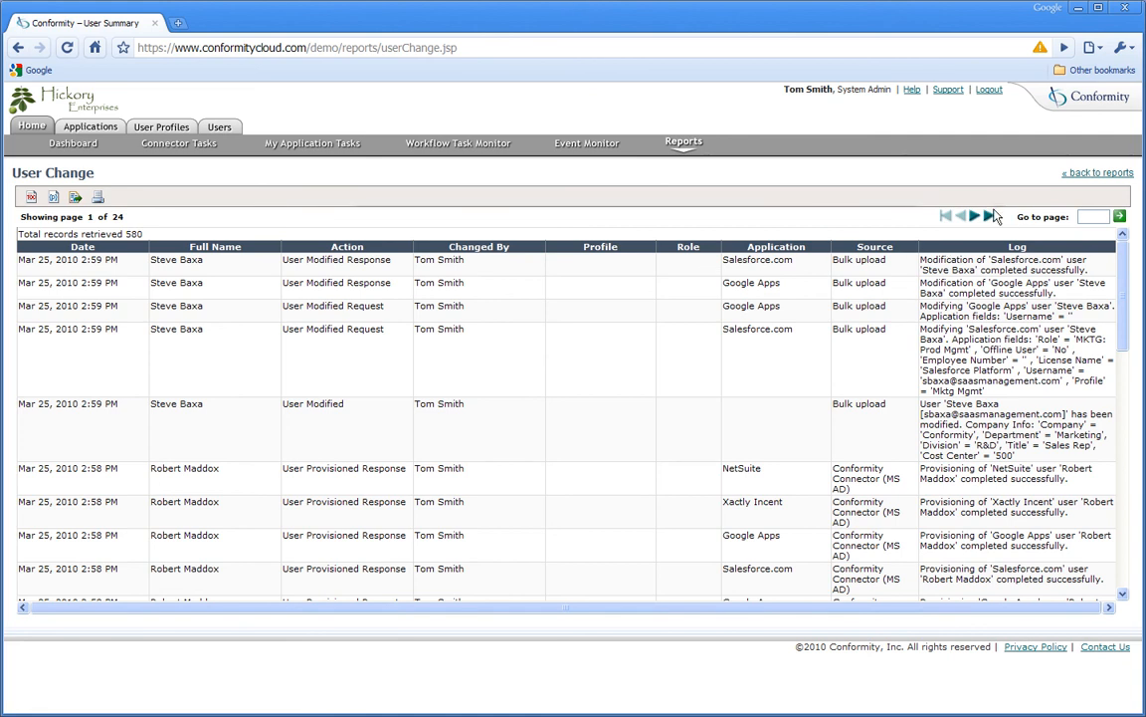
click(1098, 172)
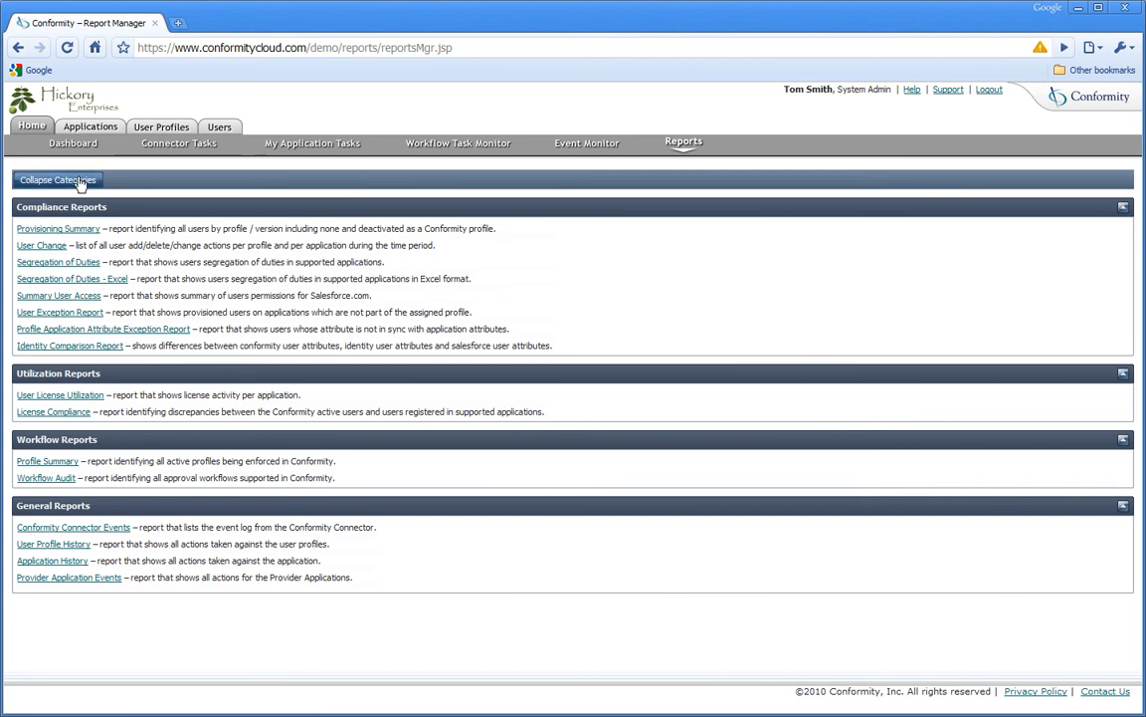
click(80, 145)
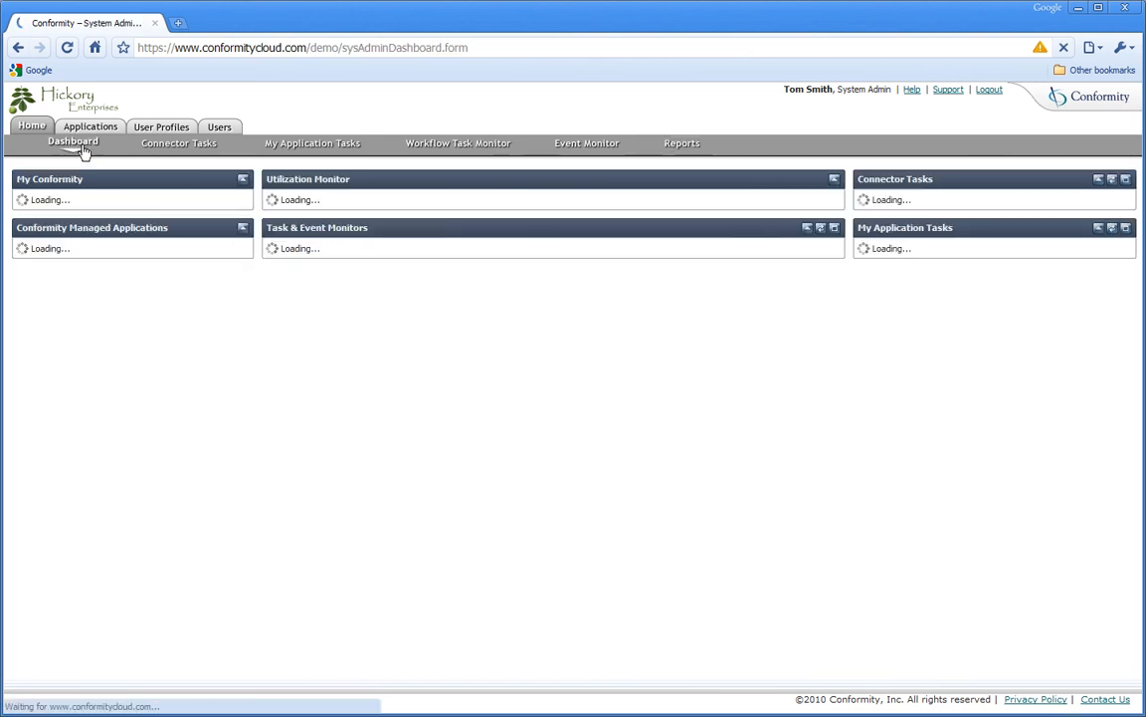